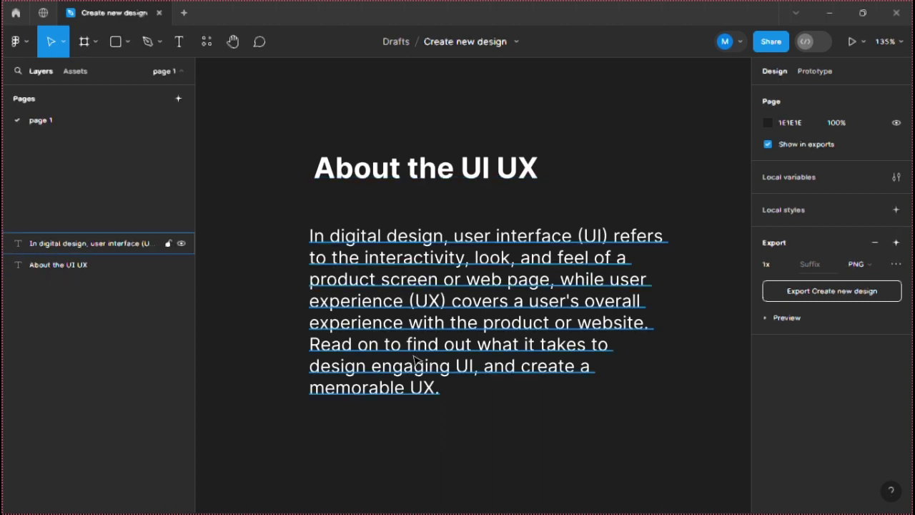
Move the "About the UI UX" heading closer to the paragraph and line up their left edges
left_click(398, 178)
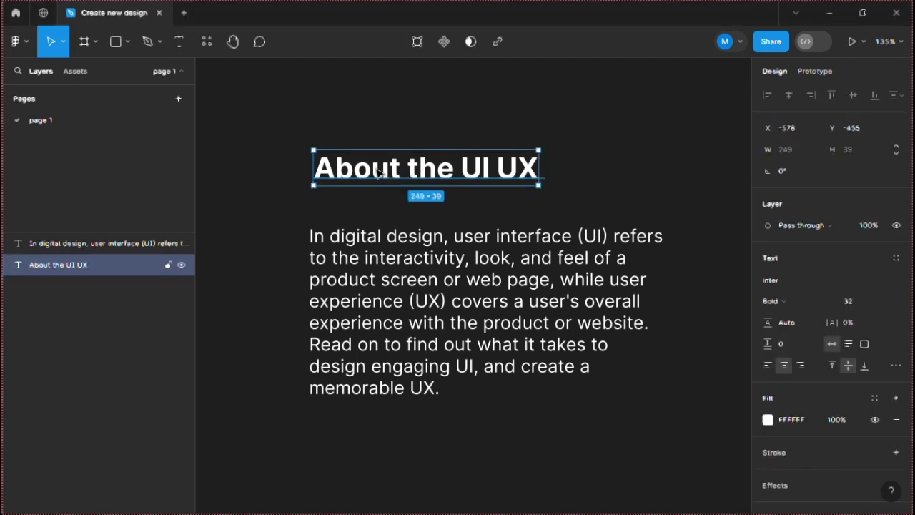
left_click_drag(376, 170, 372, 187)
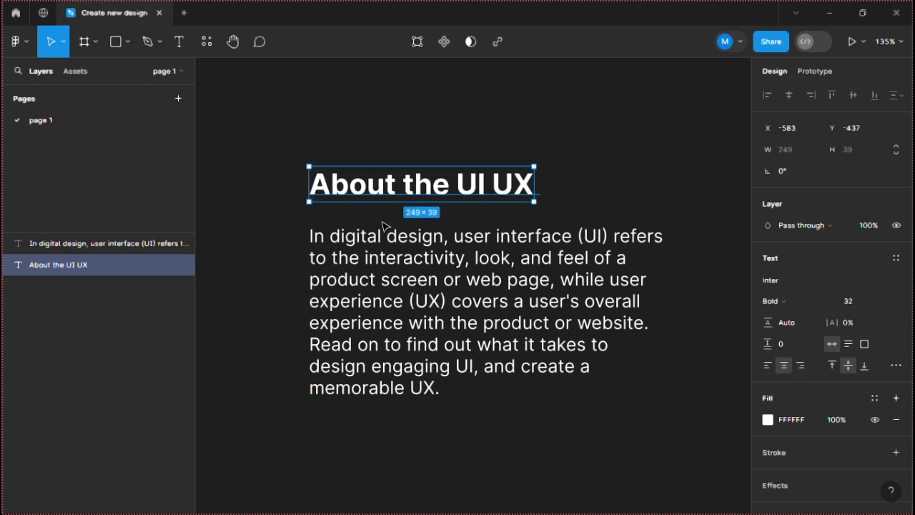
Examine and compare the text properties of the heading and the body paragraph
left_click(413, 339)
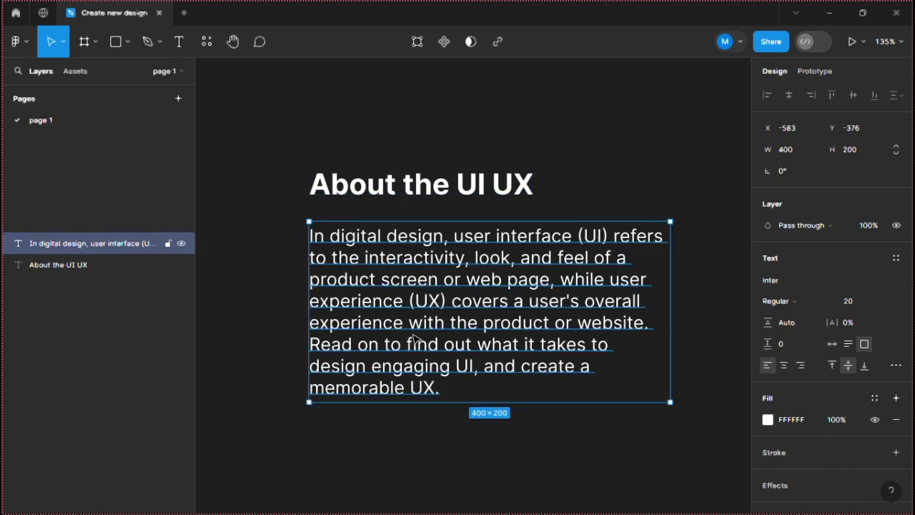
left_click(411, 195)
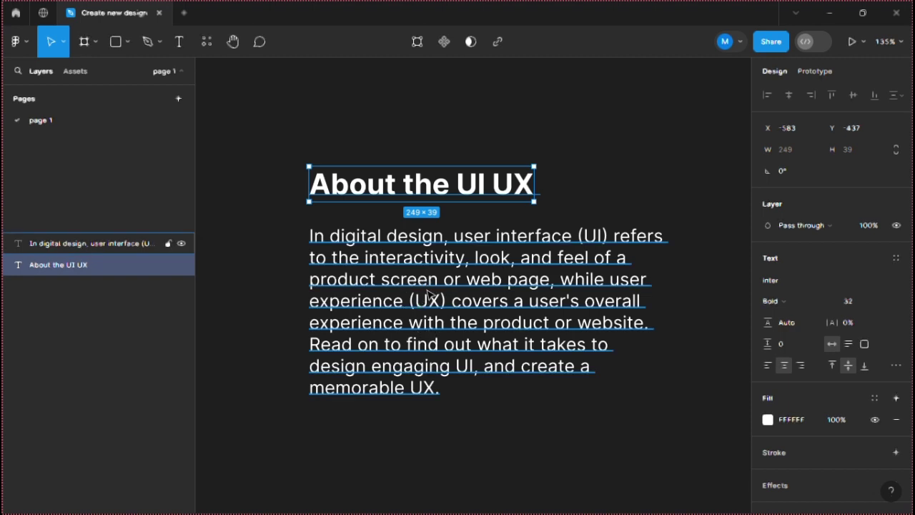
left_click(452, 398)
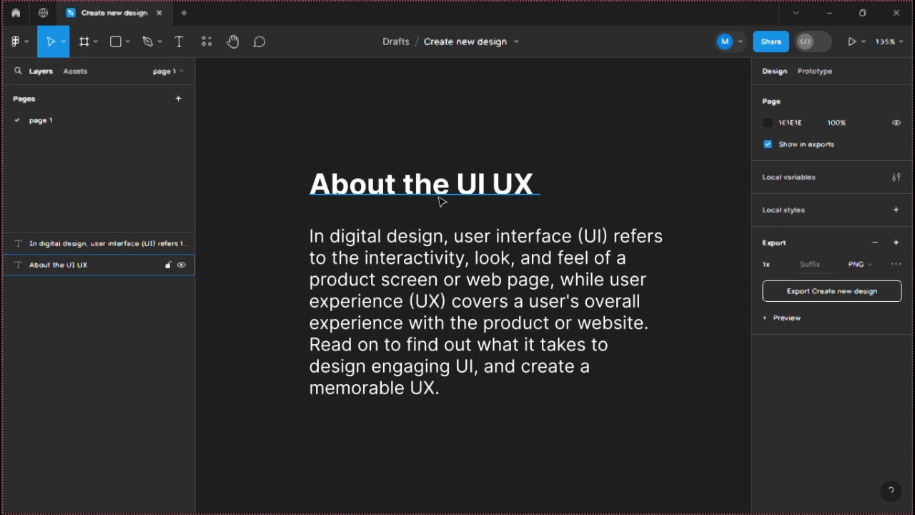
left_click(393, 201)
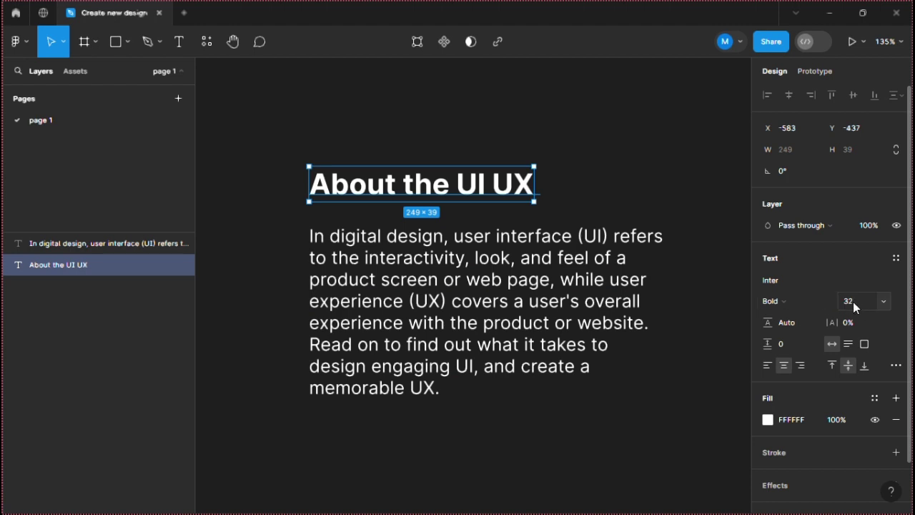
left_click(107, 243)
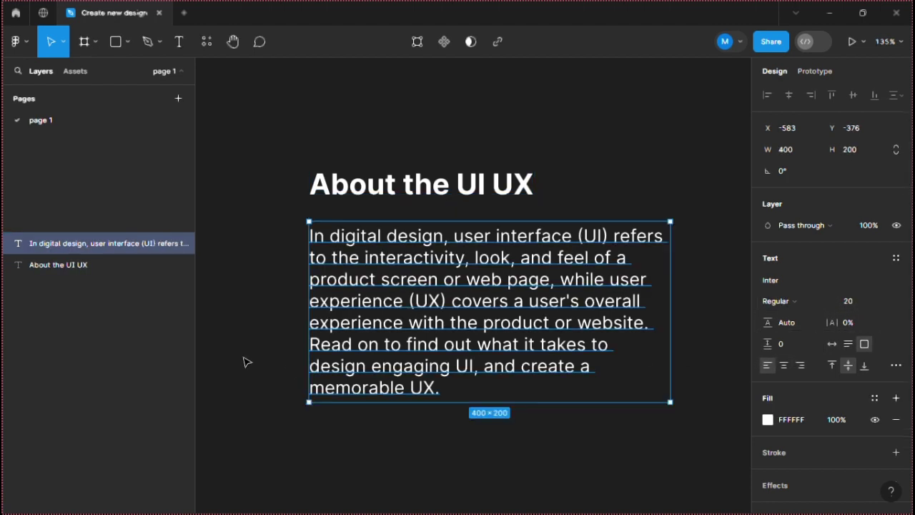
left_click(393, 446)
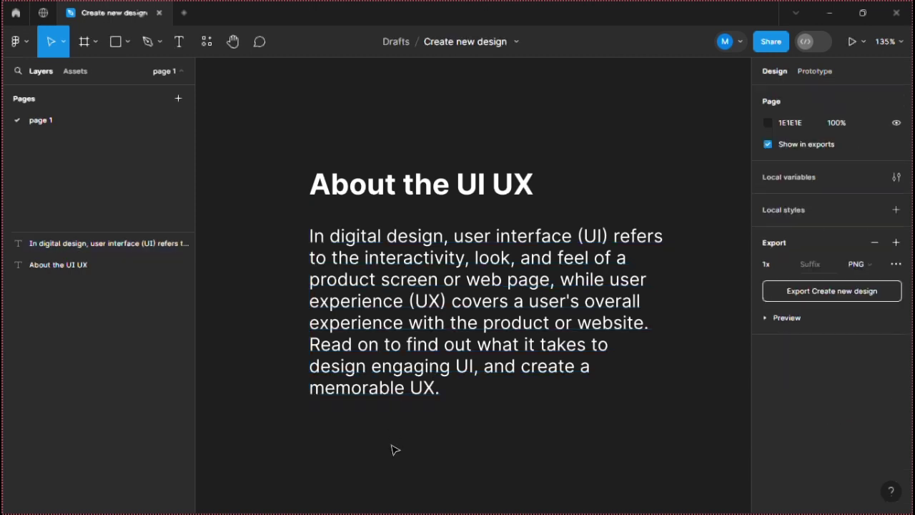
left_click(430, 322)
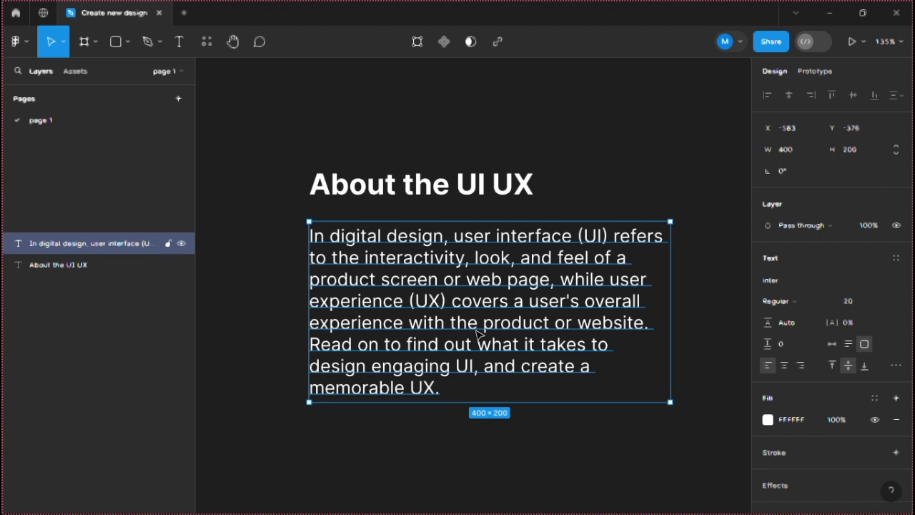
Preview the preset font sizes on the heading and set its font size to 35
left_click(399, 186)
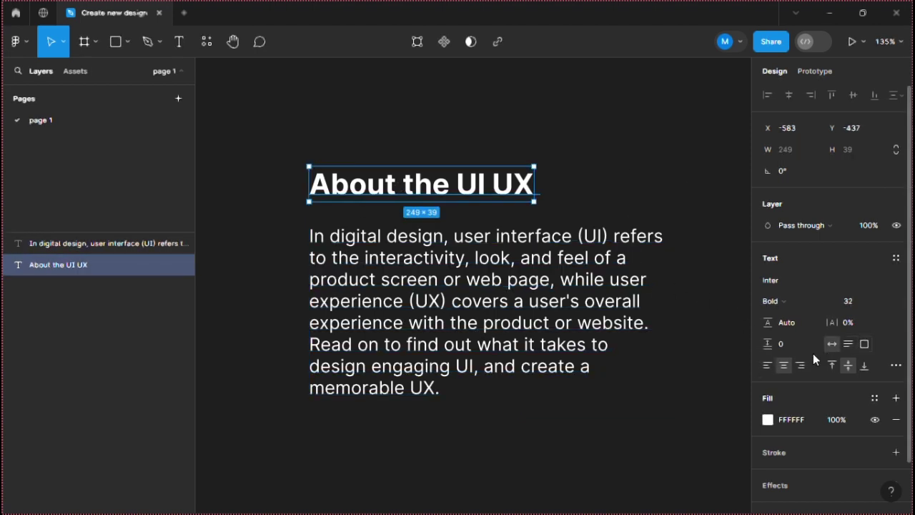
left_click(883, 306)
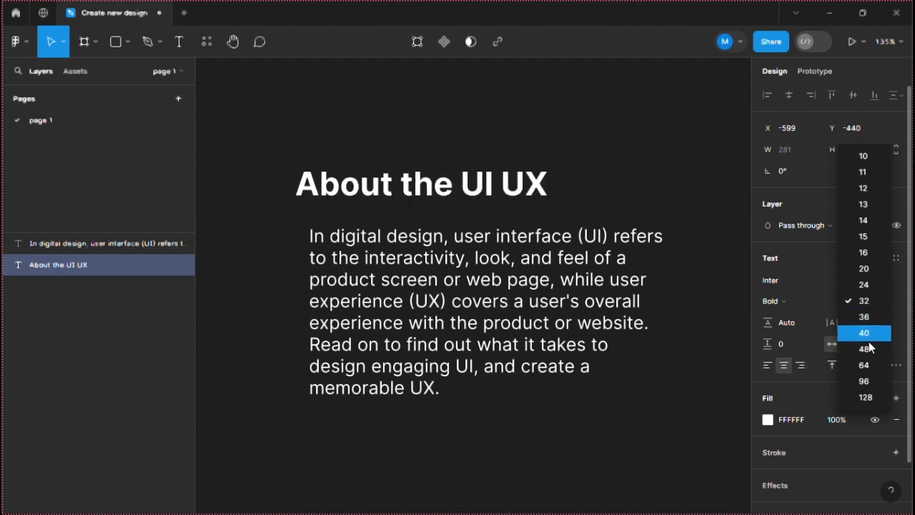
left_click(867, 301)
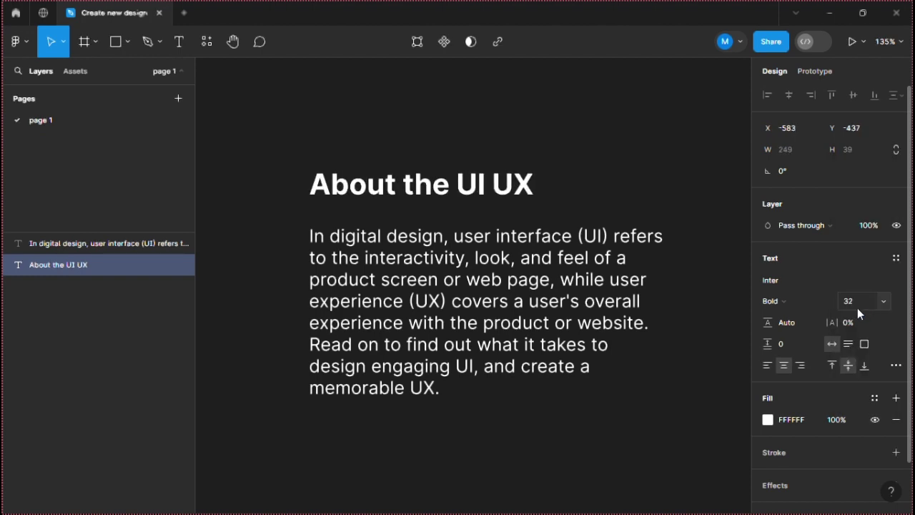
left_click(856, 304)
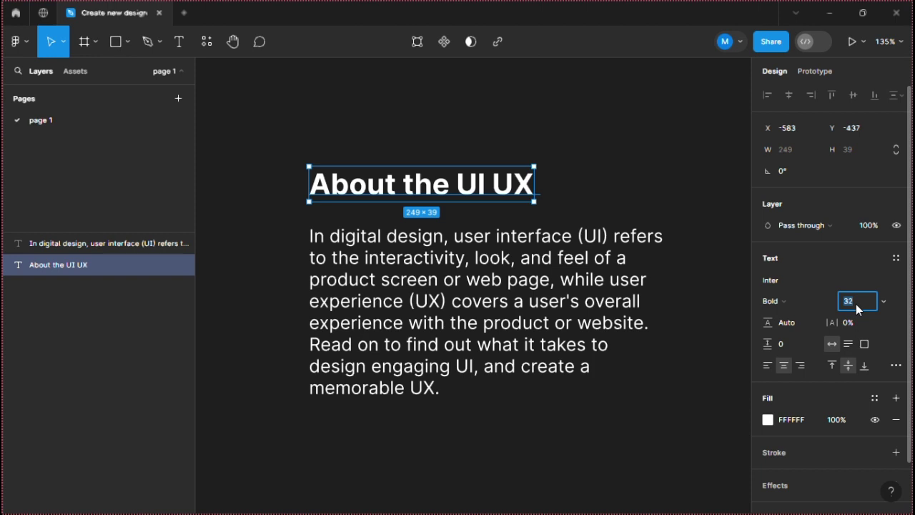
type("35")
key("Return")
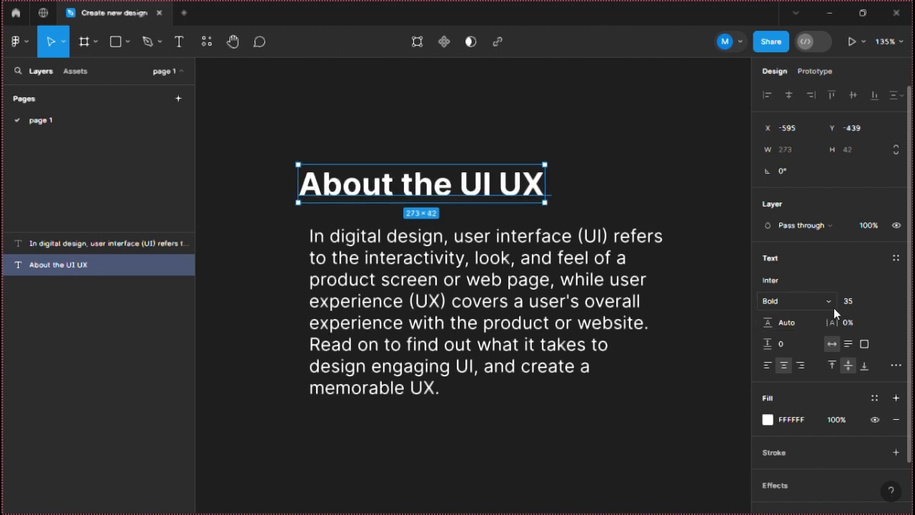
left_click(608, 190)
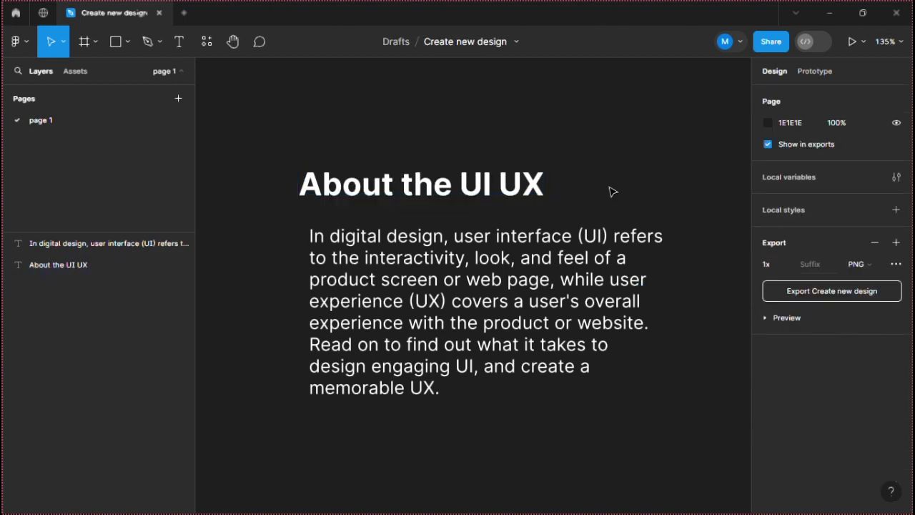
Look through the font weights available for the heading and examine its line height setting without changing either
left_click(475, 185)
left_click(803, 303)
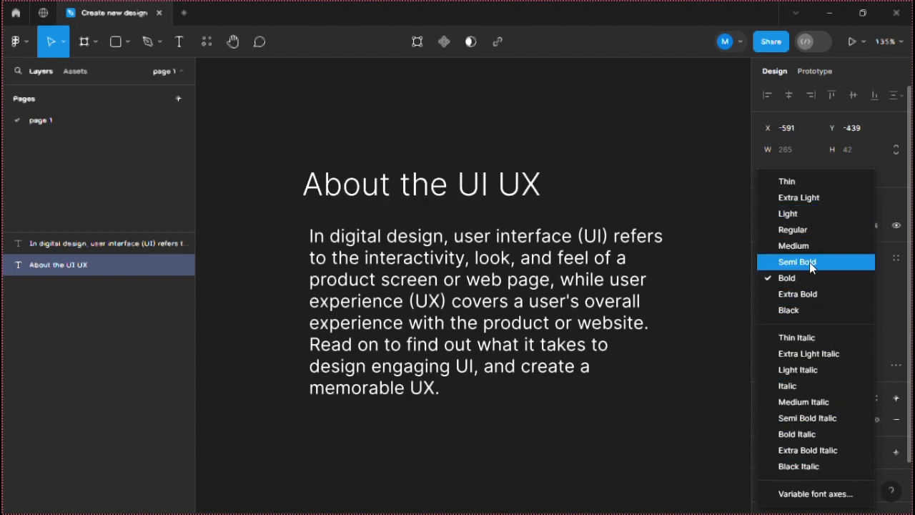
left_click(601, 158)
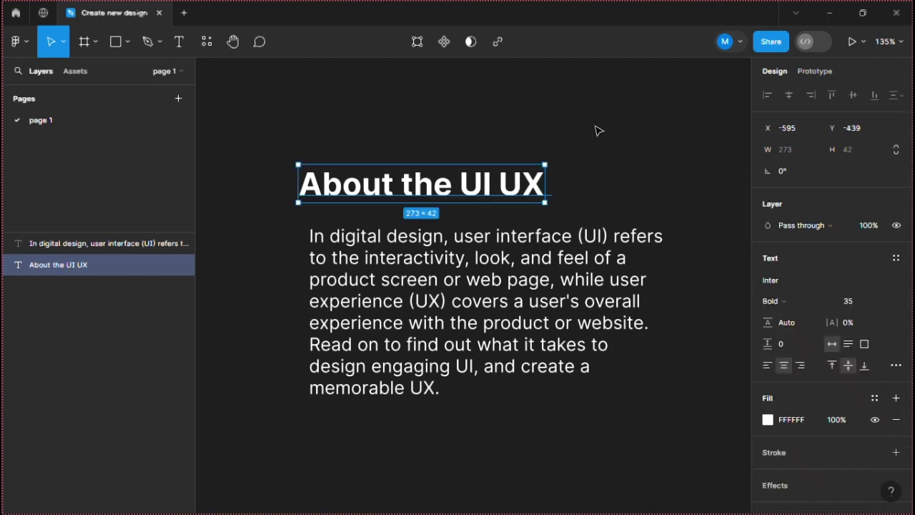
left_click(792, 323)
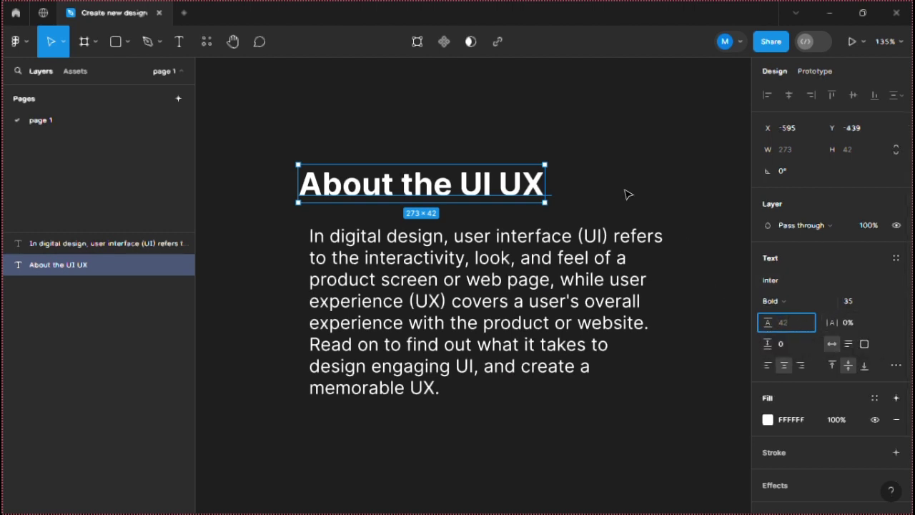
left_click(582, 184)
Try letter spacings of 2% and 10% on the heading text
left_click(499, 186)
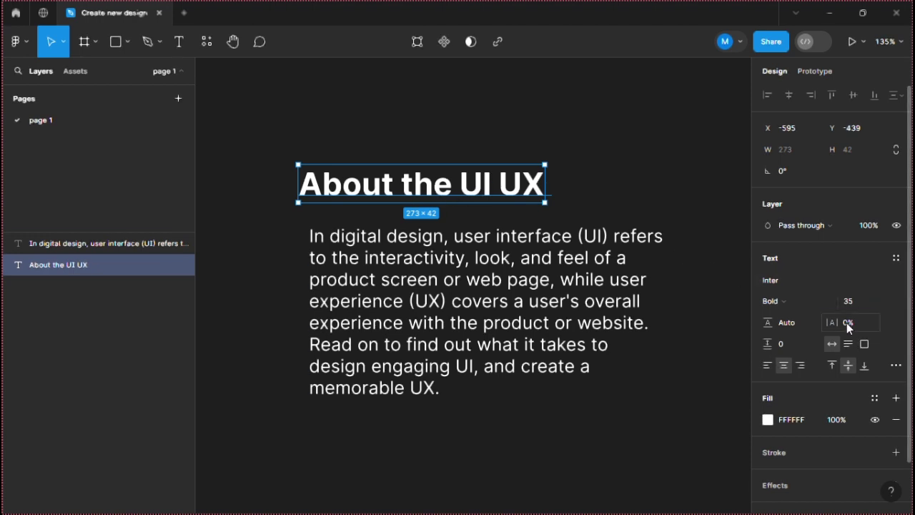
double_click(457, 195)
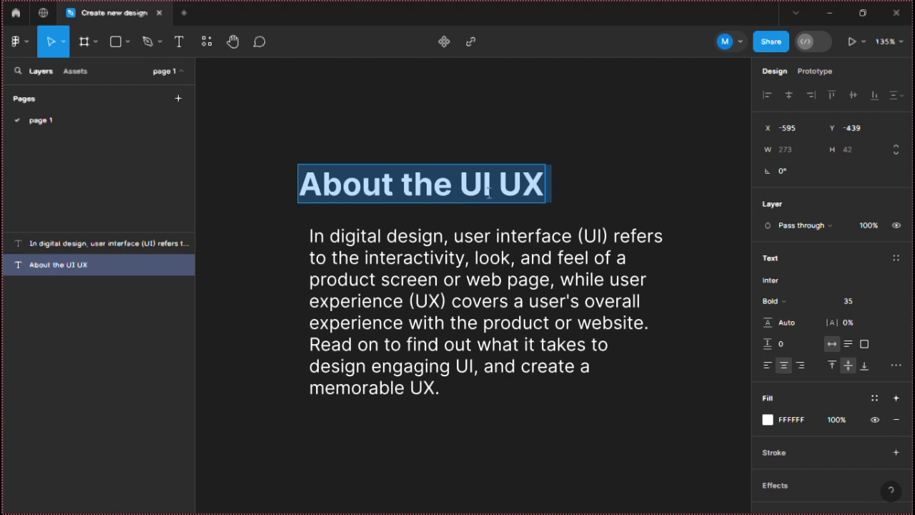
left_click(848, 325)
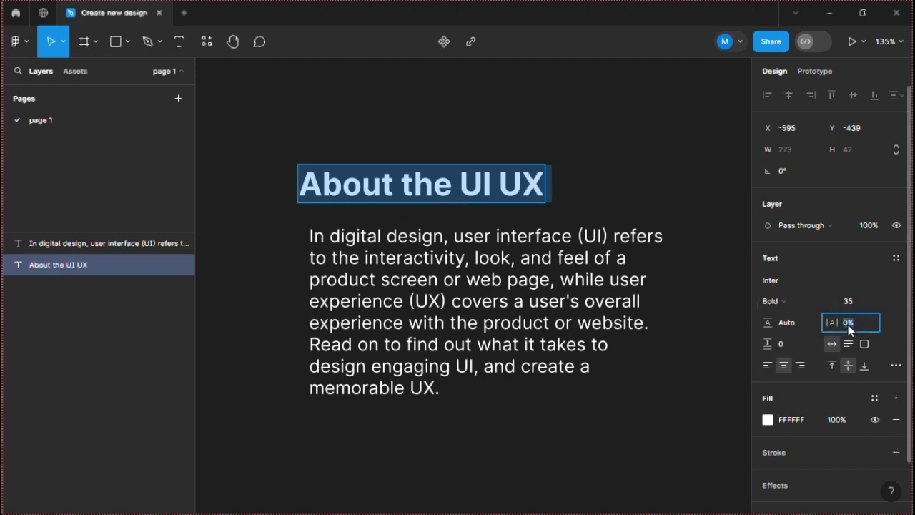
type("2")
key("Return")
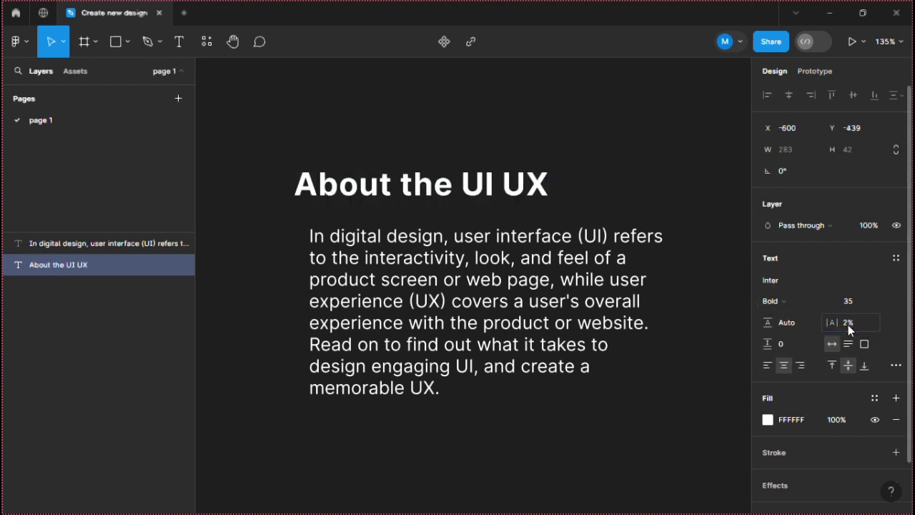
double_click(422, 195)
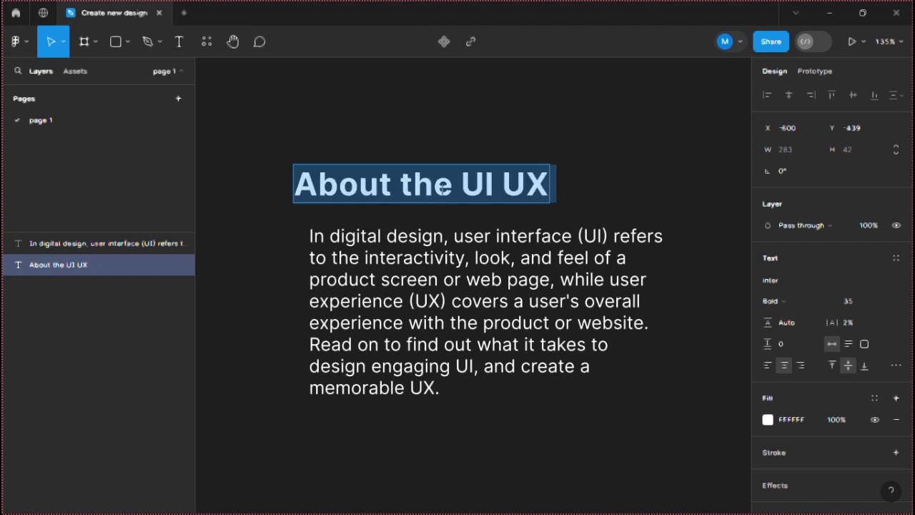
left_click(852, 322)
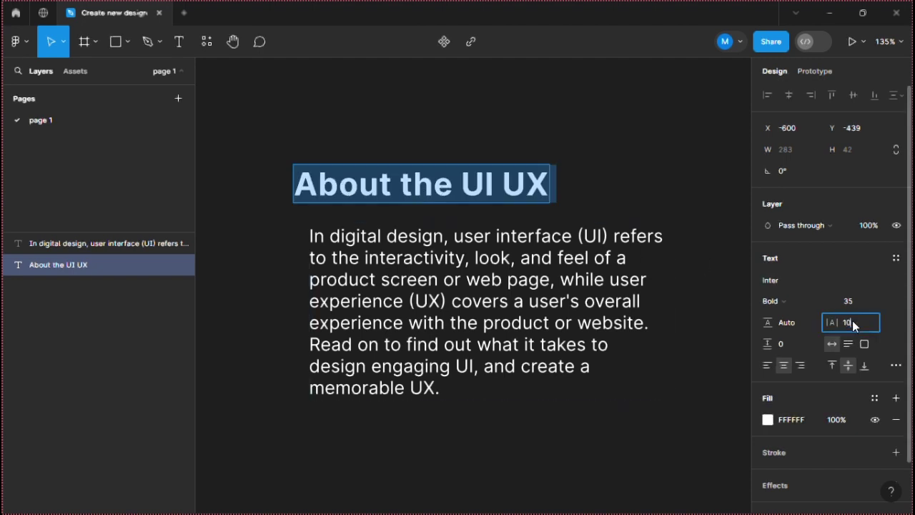
key("Return")
Increase the heading's letter spacing to 24% and move the paragraph to line up beneath the heading's left edge
double_click(304, 182)
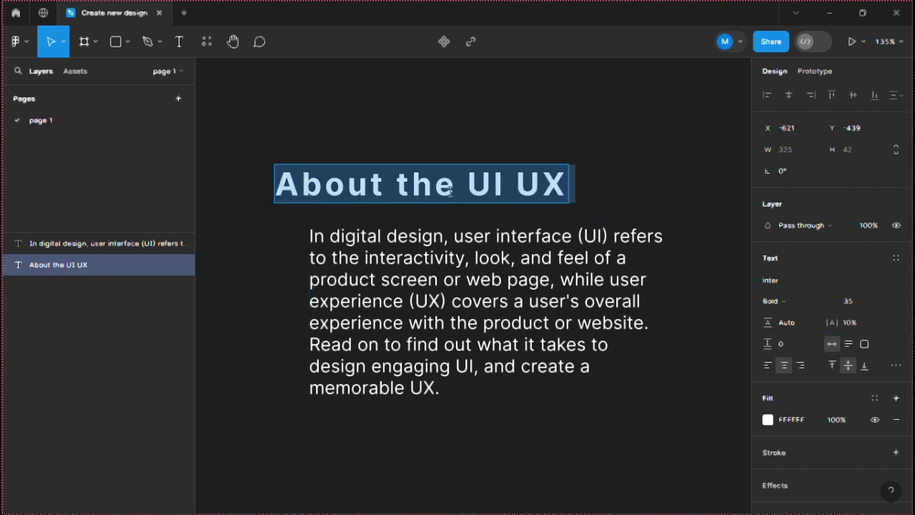
left_click(841, 322)
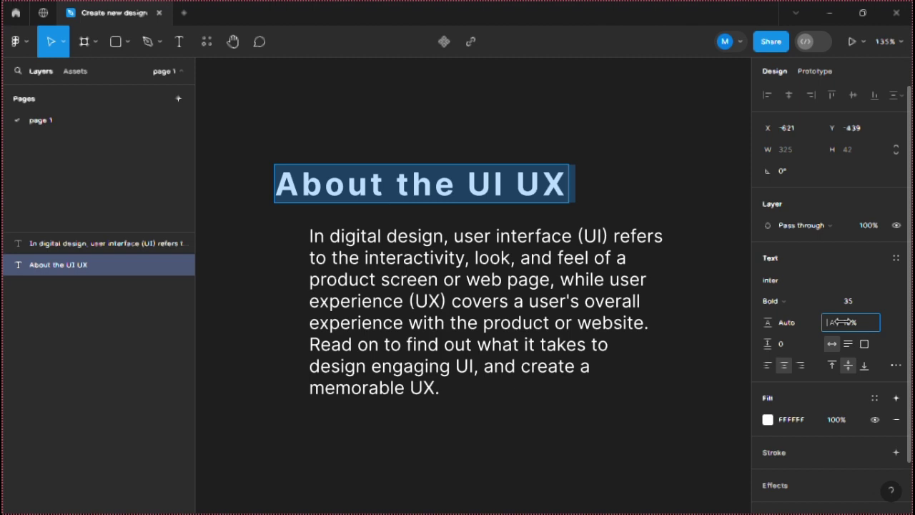
left_click_drag(841, 322, 861, 317)
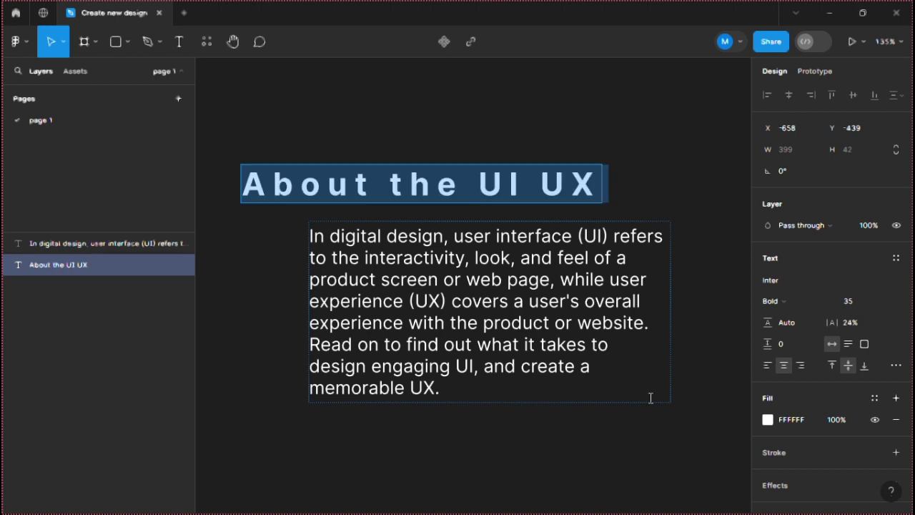
key("Escape")
left_click_drag(418, 345, 350, 344)
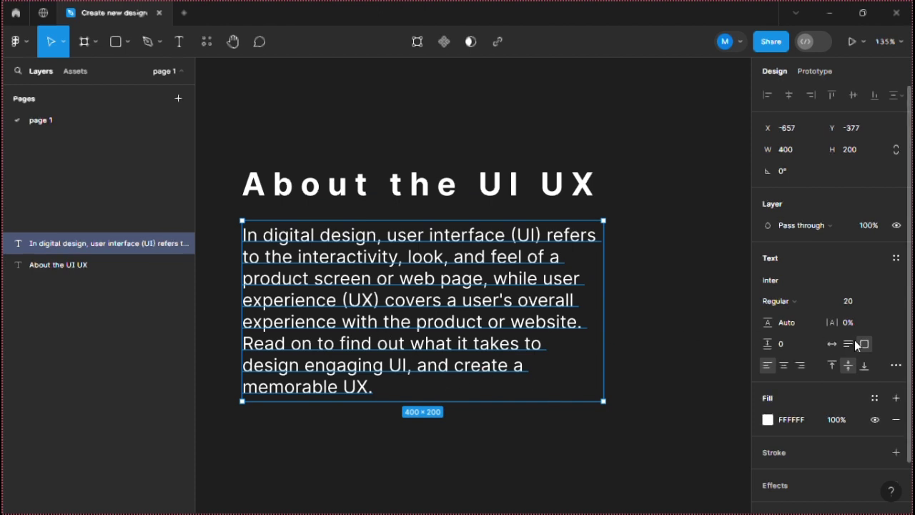
Try left and center alignment on the paragraph, and leave its text aligned right
left_click(765, 366)
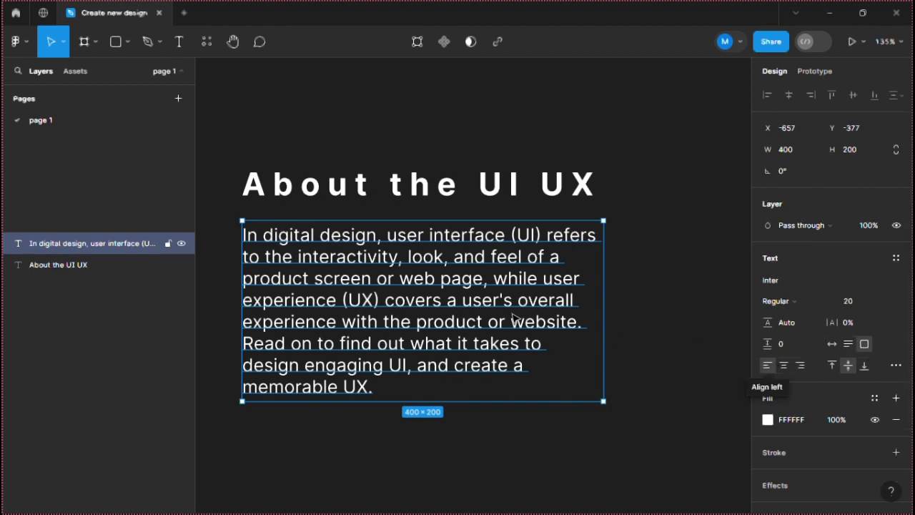
left_click(784, 366)
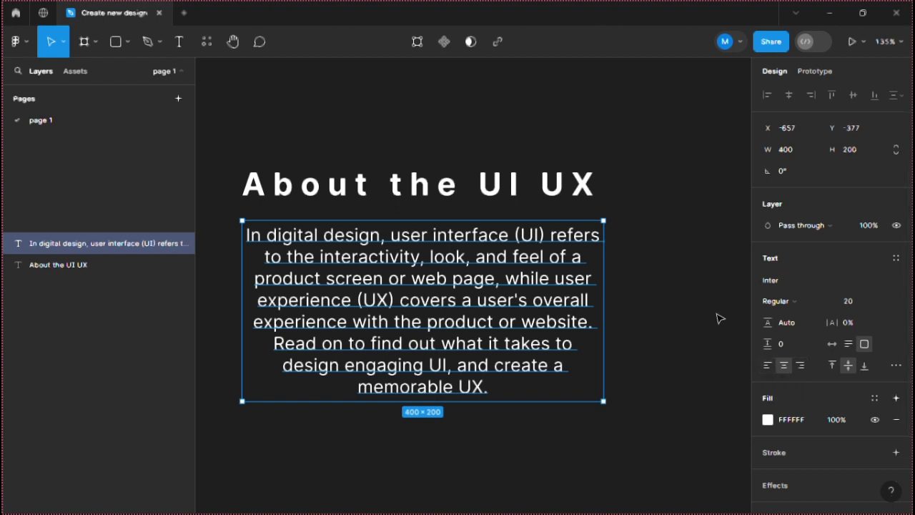
left_click(801, 365)
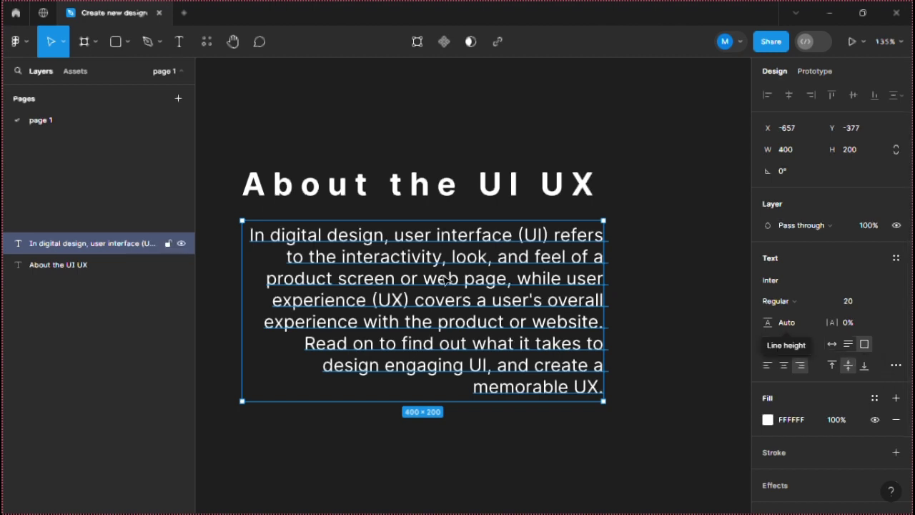
Switch the paragraph to auto width, and return it to a fixed-size text box with a width of 400
left_click(833, 343)
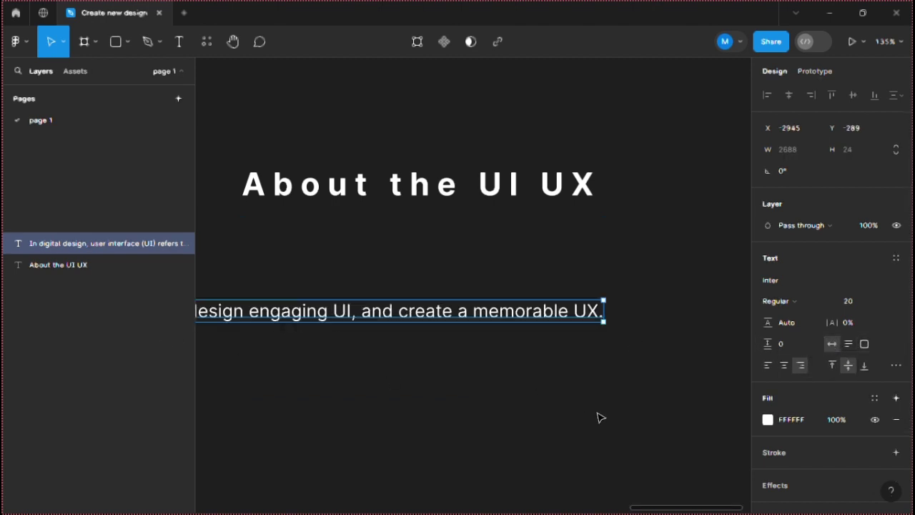
left_click_drag(667, 509, 564, 479)
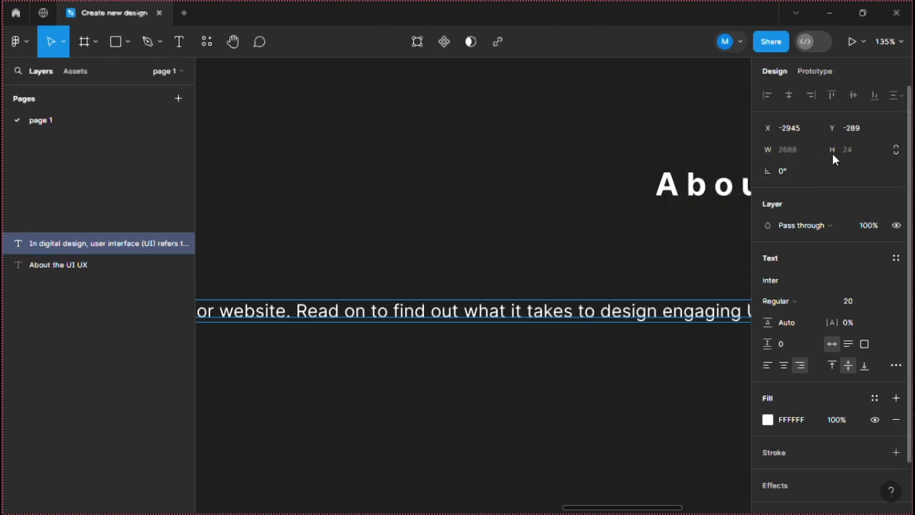
left_click(864, 343)
left_click(792, 151)
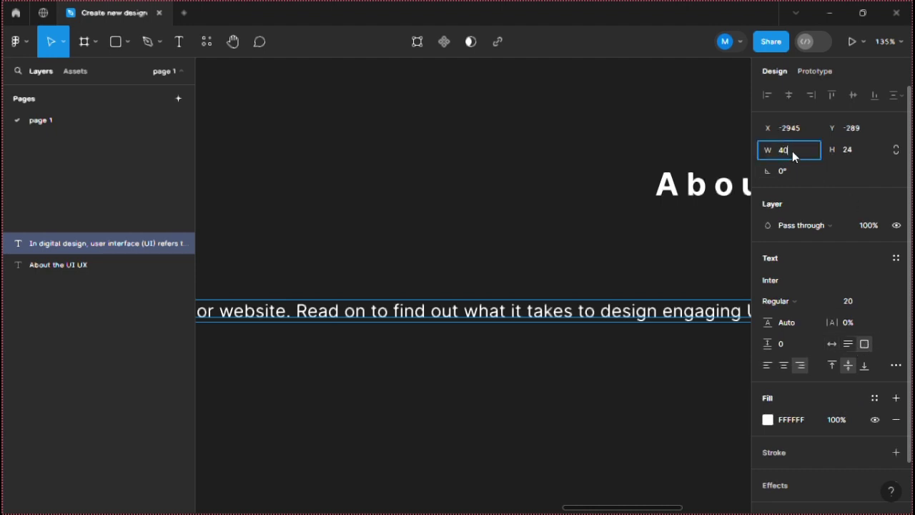
type("400")
key("Return")
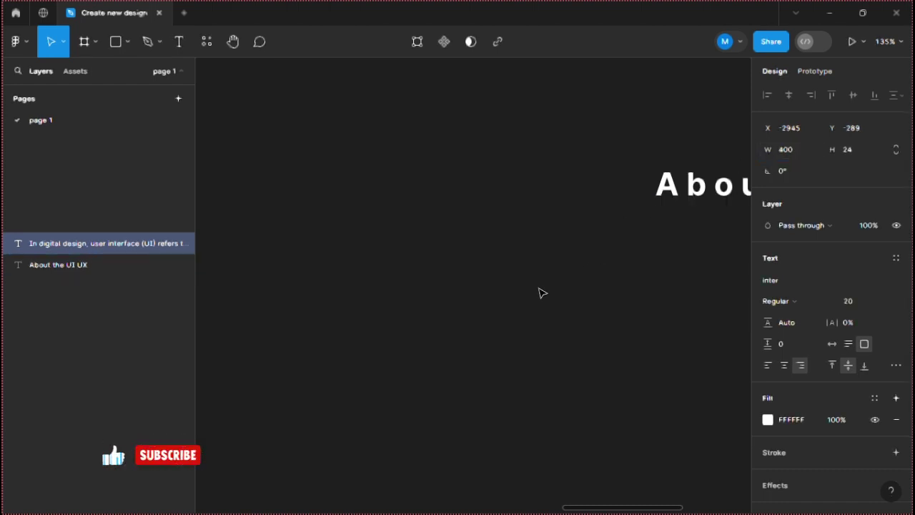
Move the paragraph back beneath the heading, lined up with its left edge
scroll(539, 293, "down", 5)
scroll(482, 214, "down", 5)
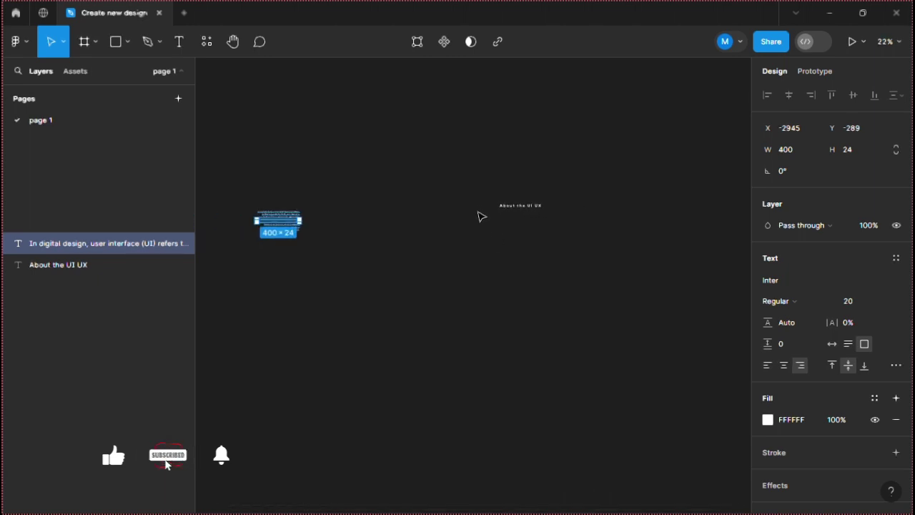
left_click(294, 241)
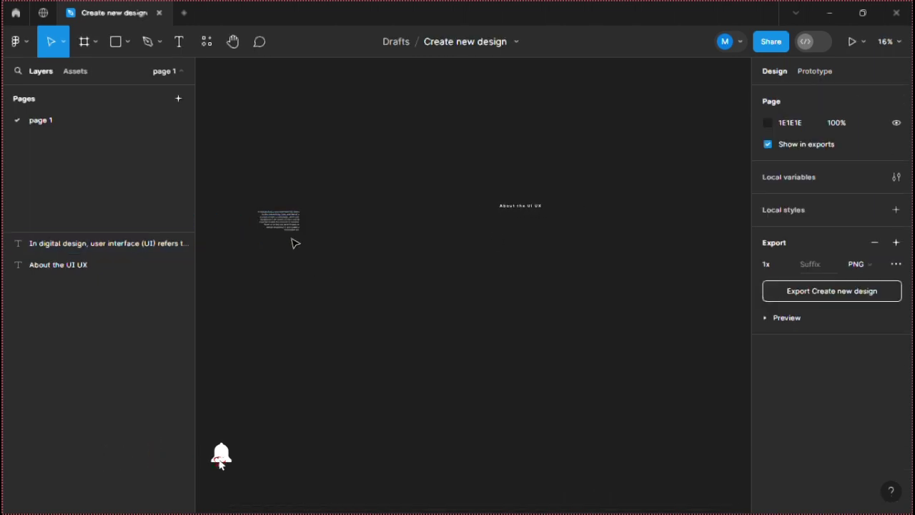
left_click_drag(286, 223, 435, 244)
left_click_drag(500, 243, 536, 222)
scroll(535, 221, "up", 8)
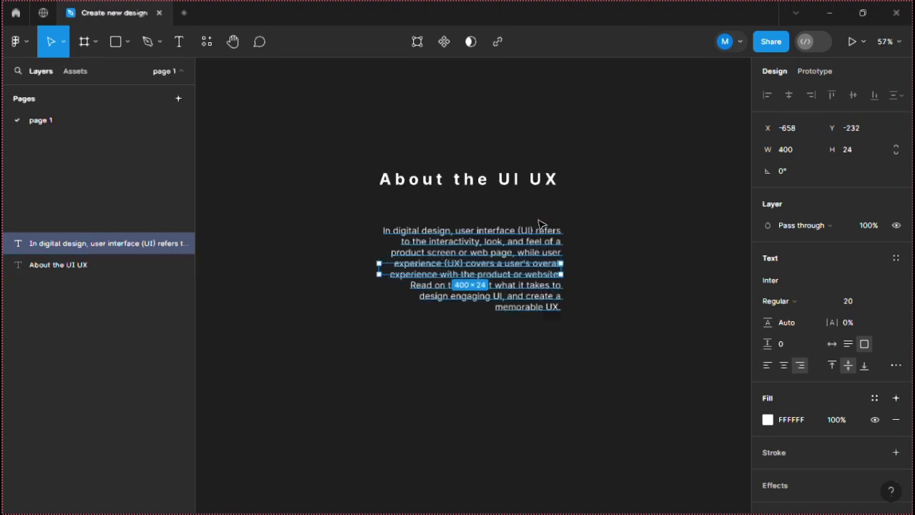
left_click(611, 250)
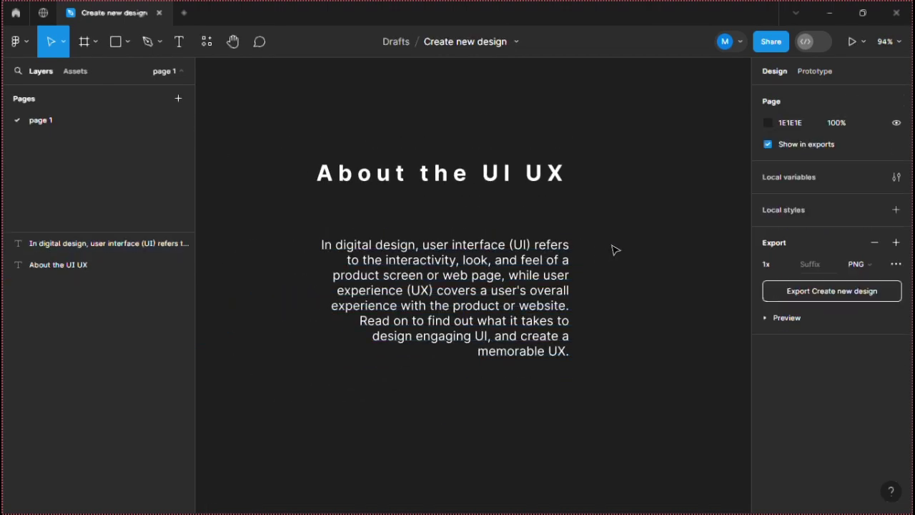
Align the paragraph's text to the left
left_click(511, 293)
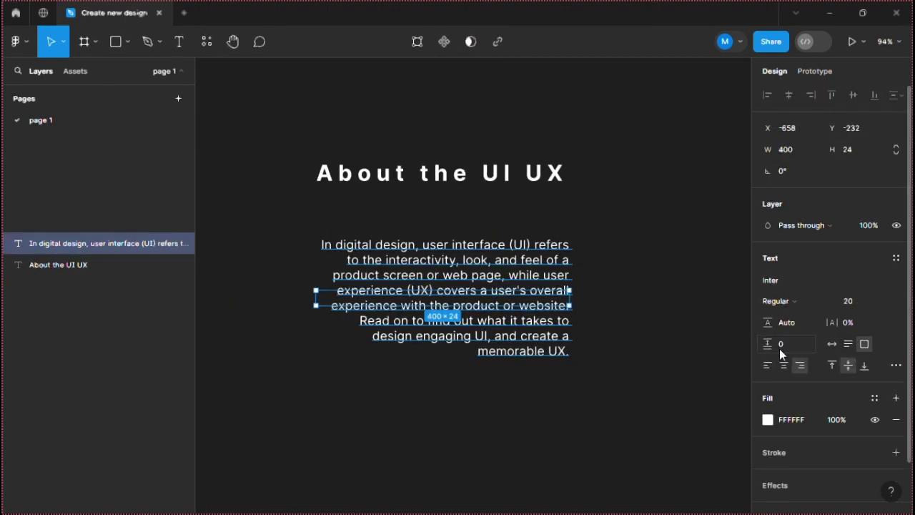
scroll(806, 332, "down", 2)
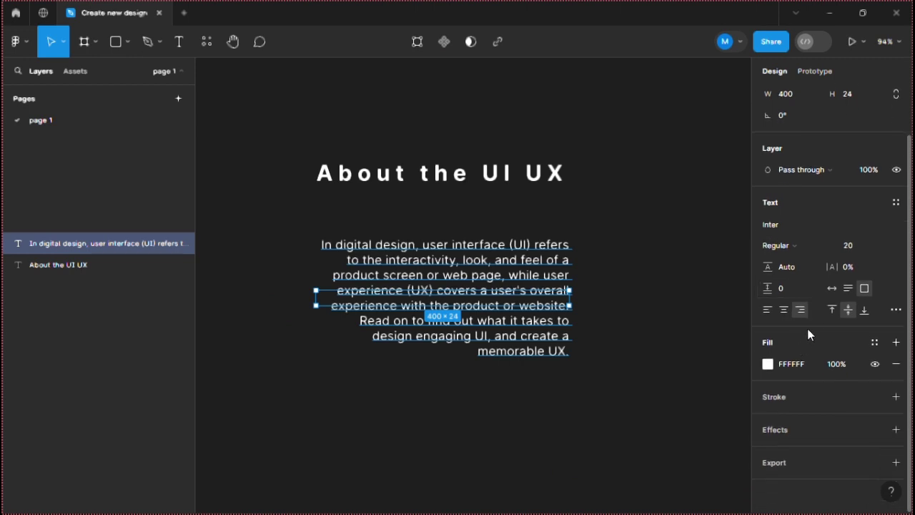
left_click(767, 310)
left_click(439, 276)
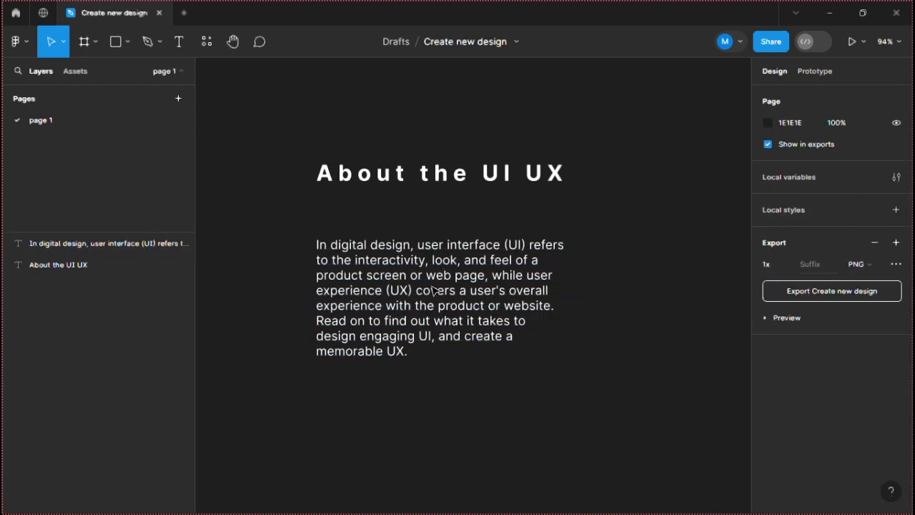
Set the whole paragraph's font style to Semi Bold Italic
double_click(411, 292)
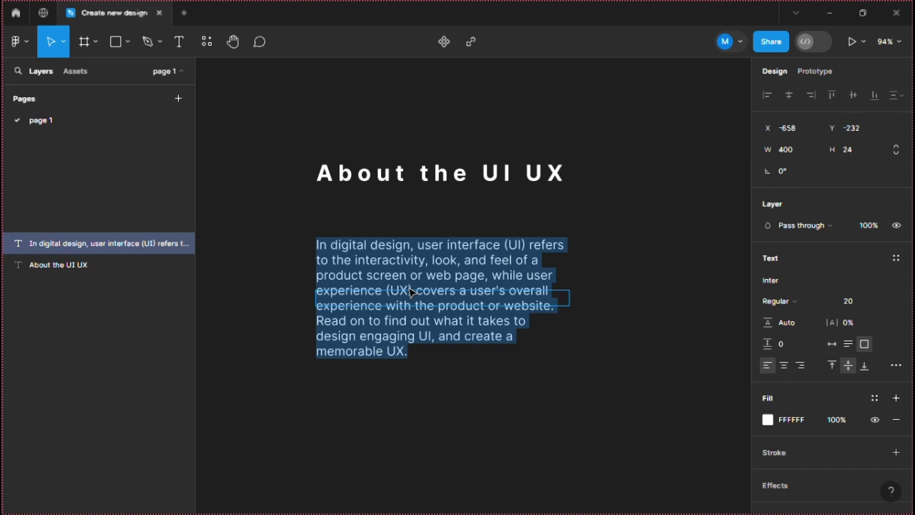
left_click(793, 303)
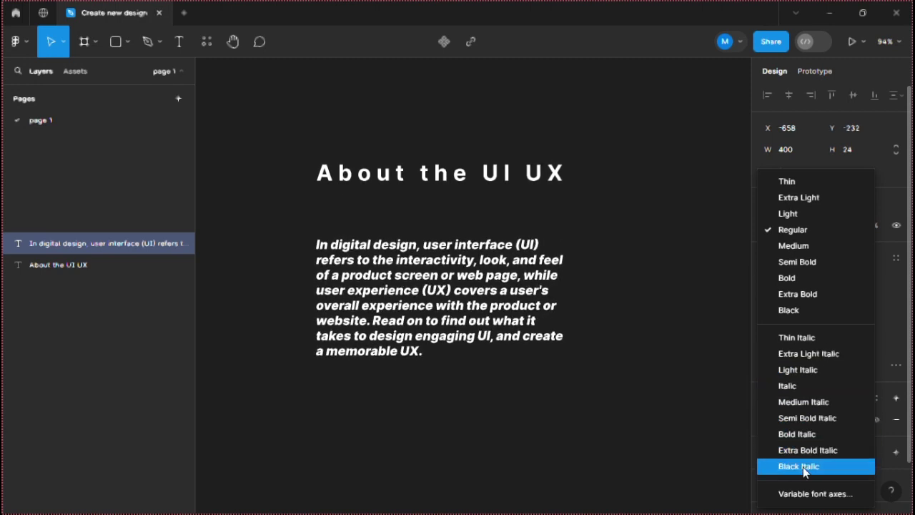
left_click(798, 422)
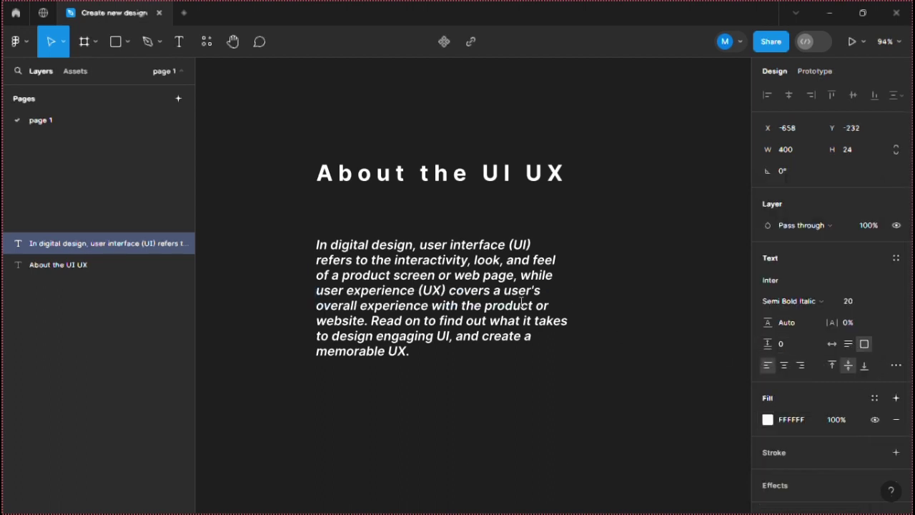
Format the paragraph as a numbered list in the type settings, trying the bulleted list style in between
key("ctrl+a")
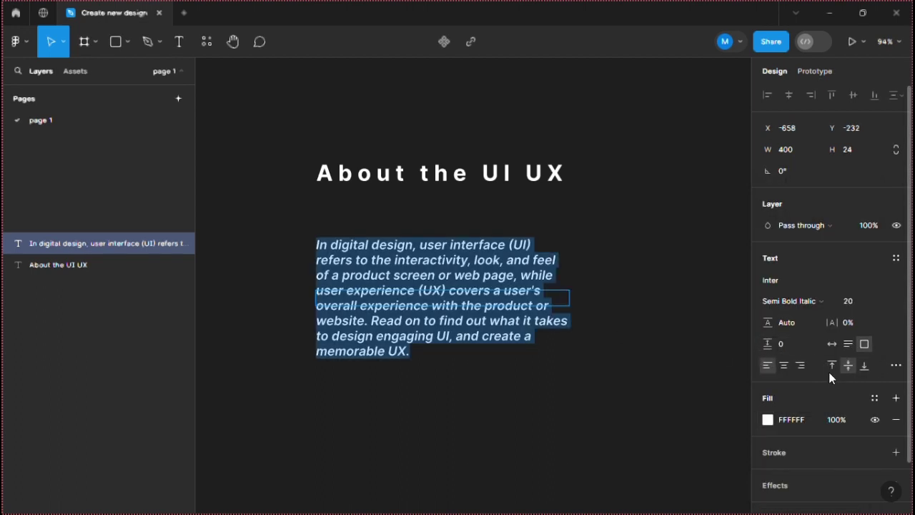
left_click(896, 366)
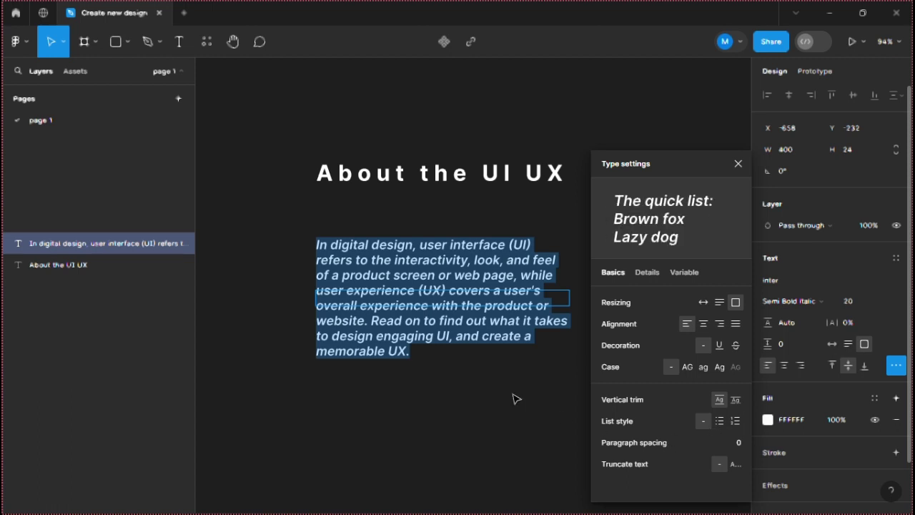
key("Escape")
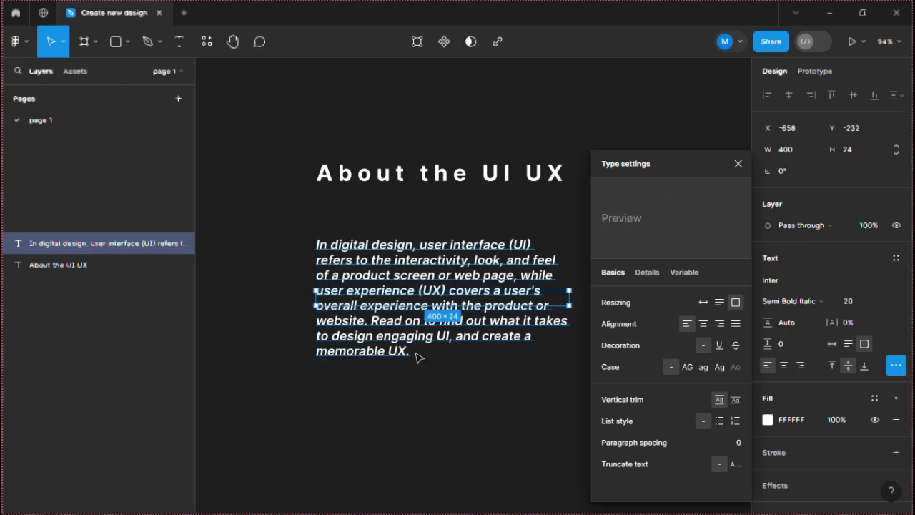
left_click(736, 421)
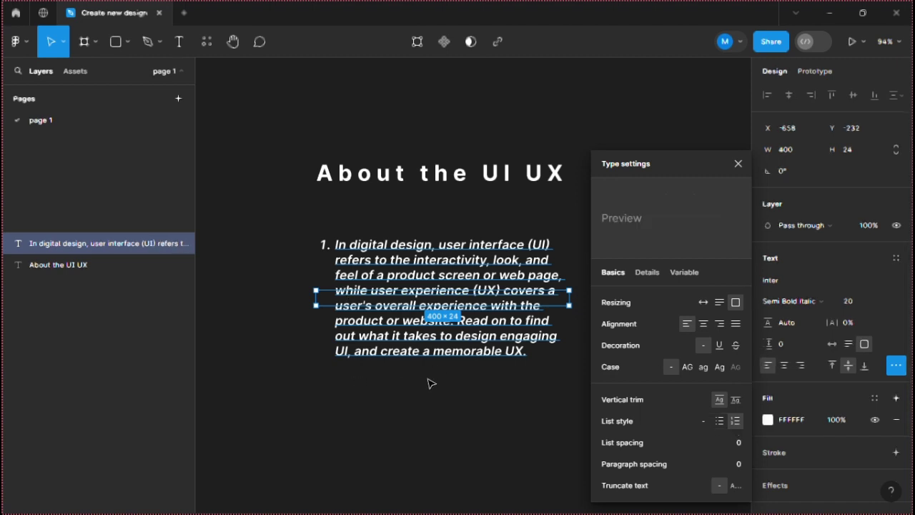
left_click(720, 420)
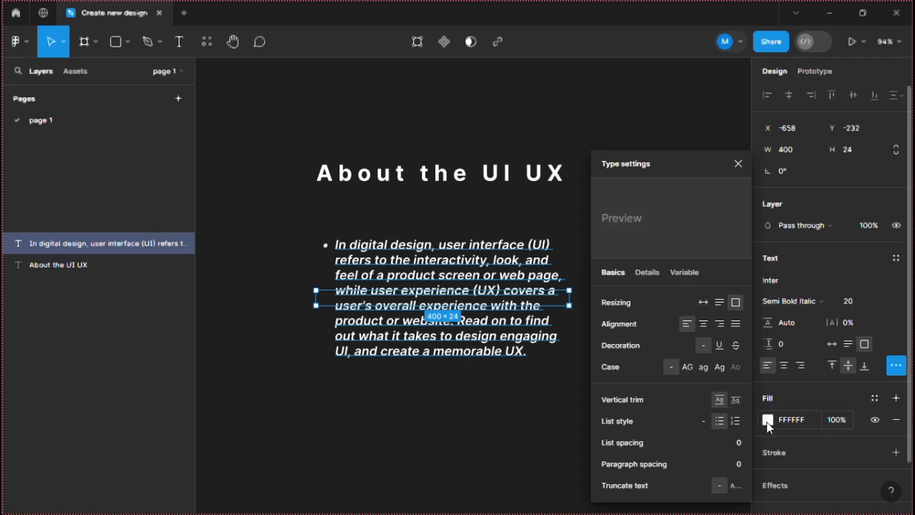
left_click(736, 421)
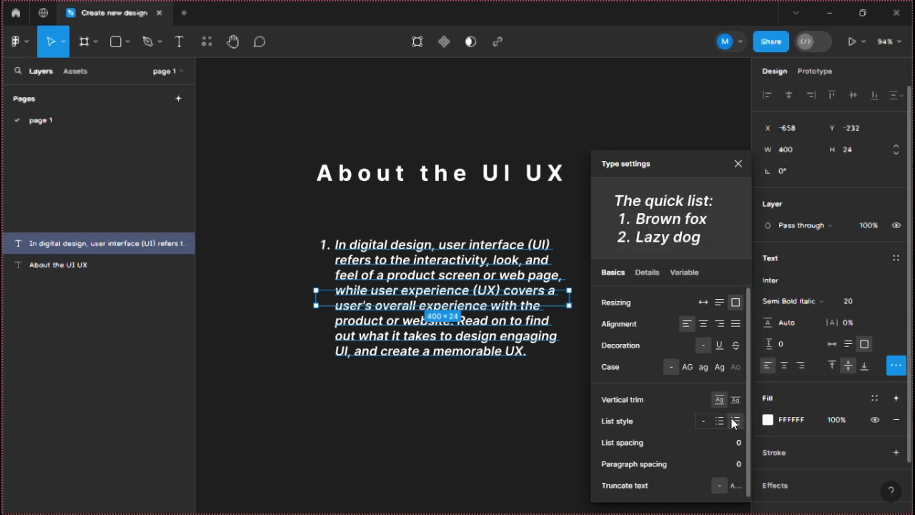
Raise the paragraph's variable font weight to 900 in the type settings
double_click(457, 329)
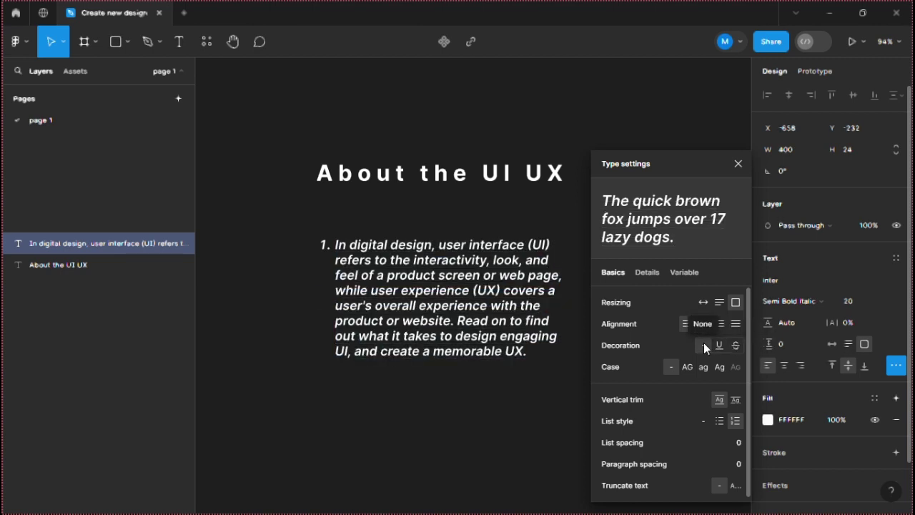
left_click(676, 274)
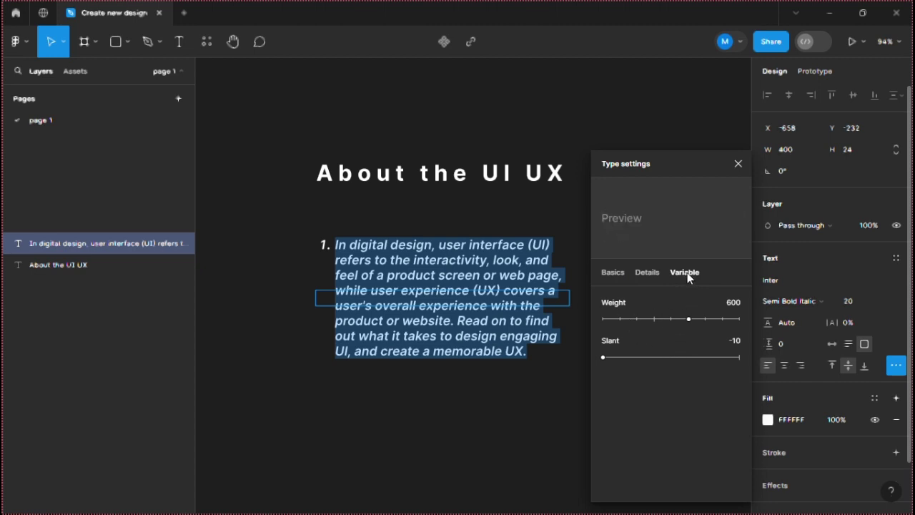
left_click_drag(693, 165, 714, 163)
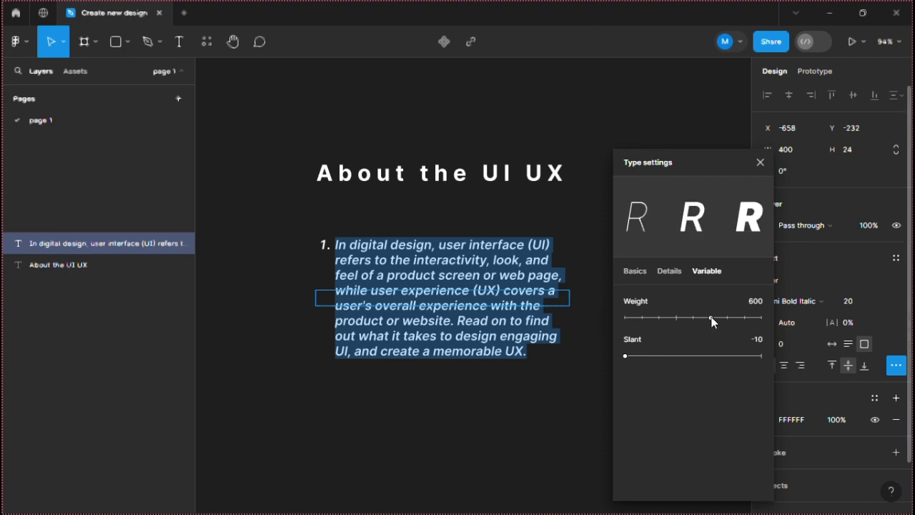
mouse_move(711, 318)
left_mouse_down()
mouse_move(756, 317)
mouse_move(712, 322)
left_mouse_up()
left_click_drag(670, 318, 763, 319)
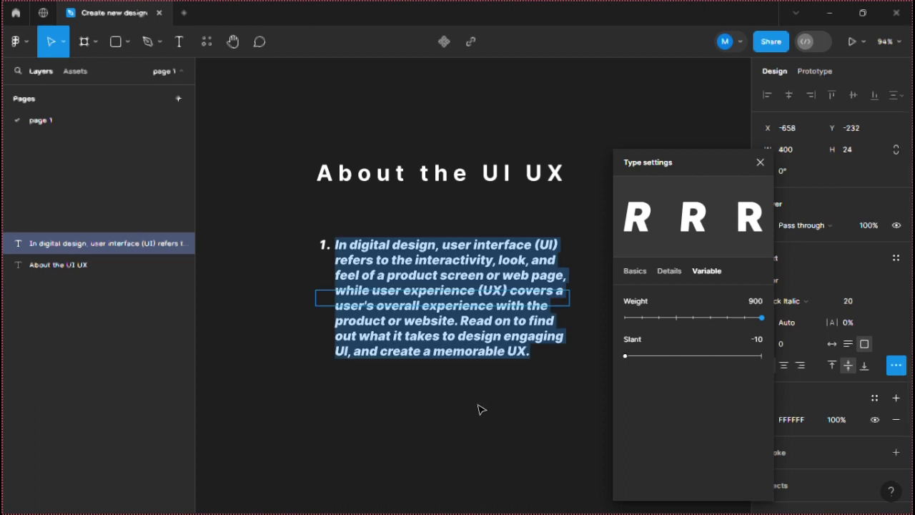
key("Escape")
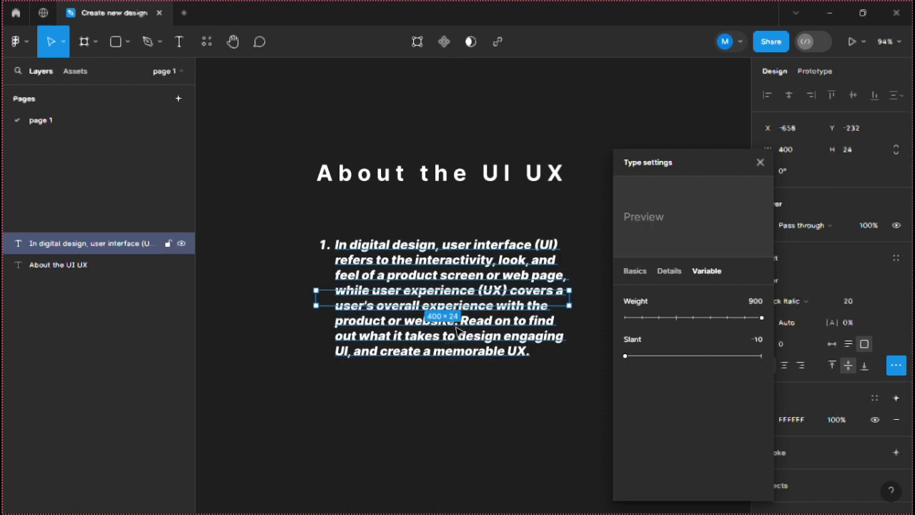
Try variable slants of 0 and -10 on the paragraph, leave the slant at 0, and close the type settings
left_click_drag(626, 355, 762, 354)
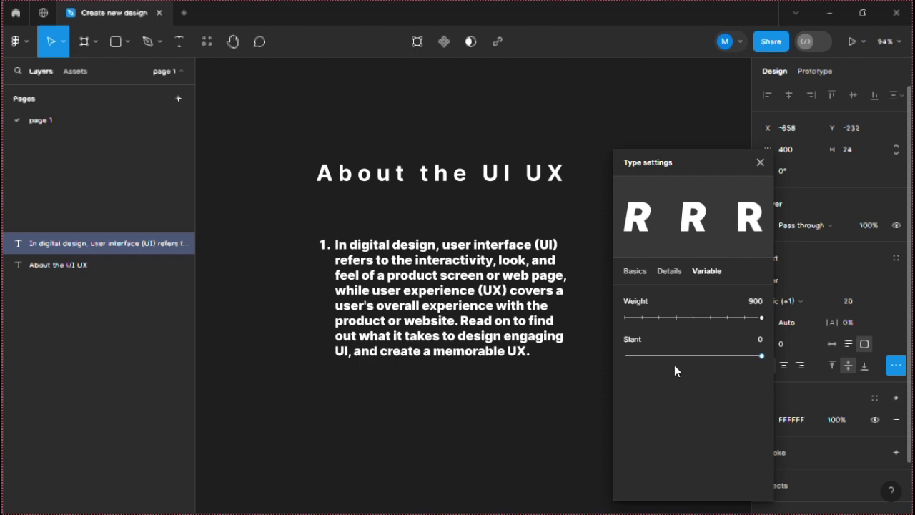
left_click_drag(675, 356, 599, 376)
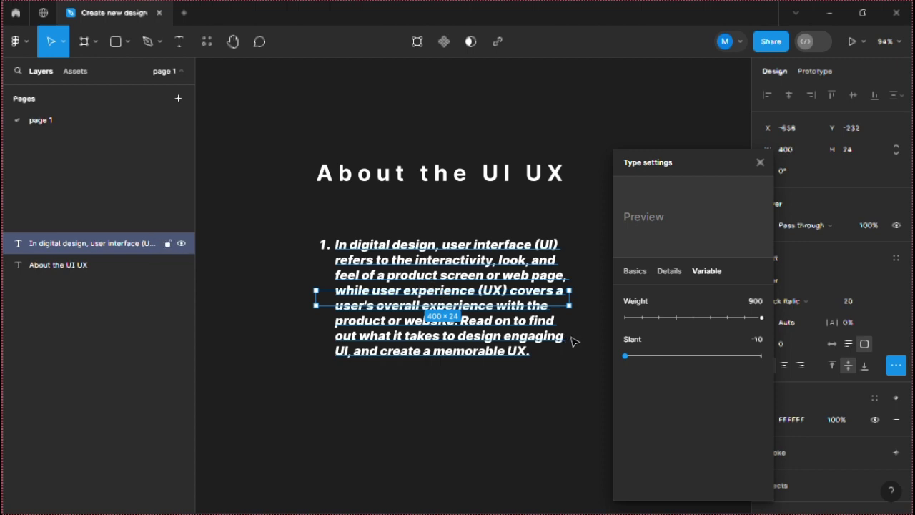
mouse_move(625, 358)
left_click_drag(626, 356, 764, 363)
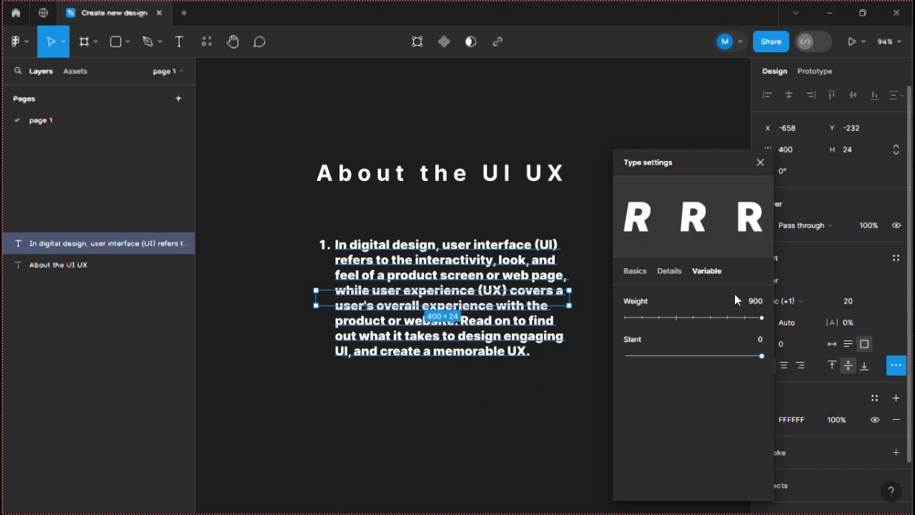
left_click(760, 163)
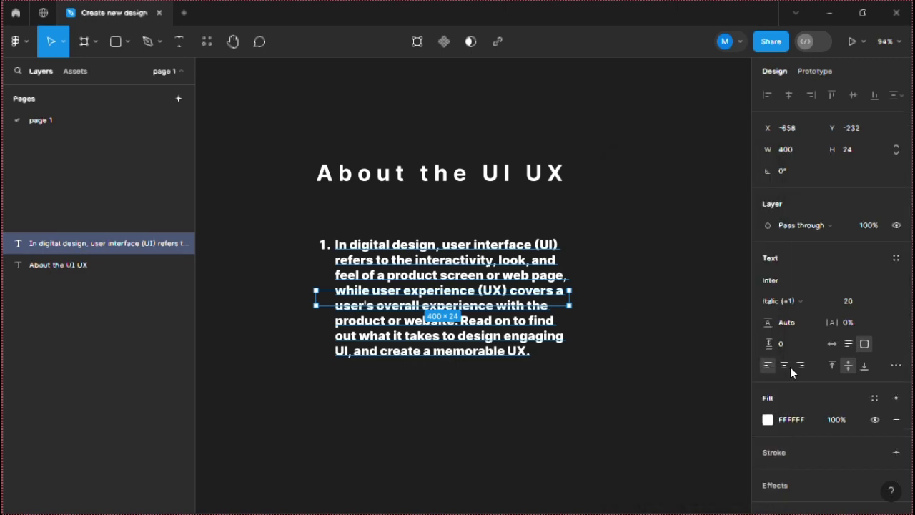
Set the paragraph's font style to Medium Italic
left_click(803, 300)
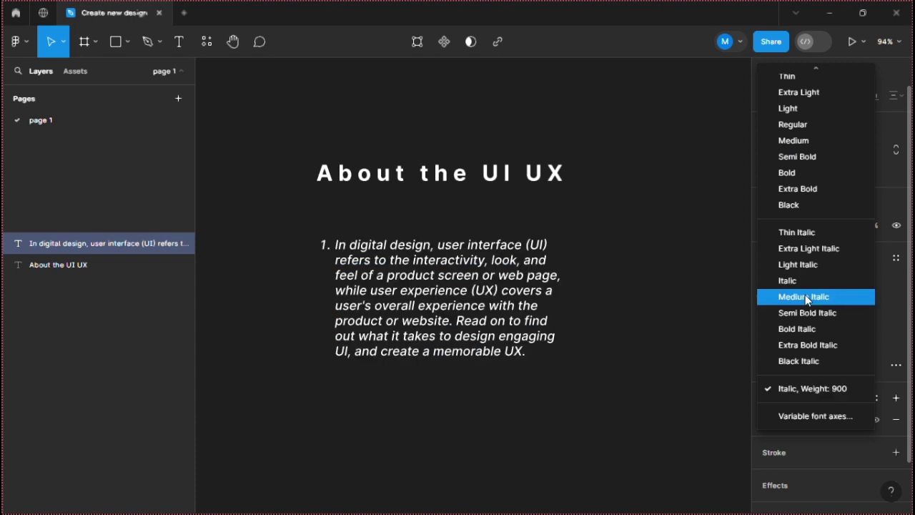
left_click(804, 294)
left_click(612, 348)
Increase the letter spacing of the whole paragraph text to 2%
double_click(414, 297)
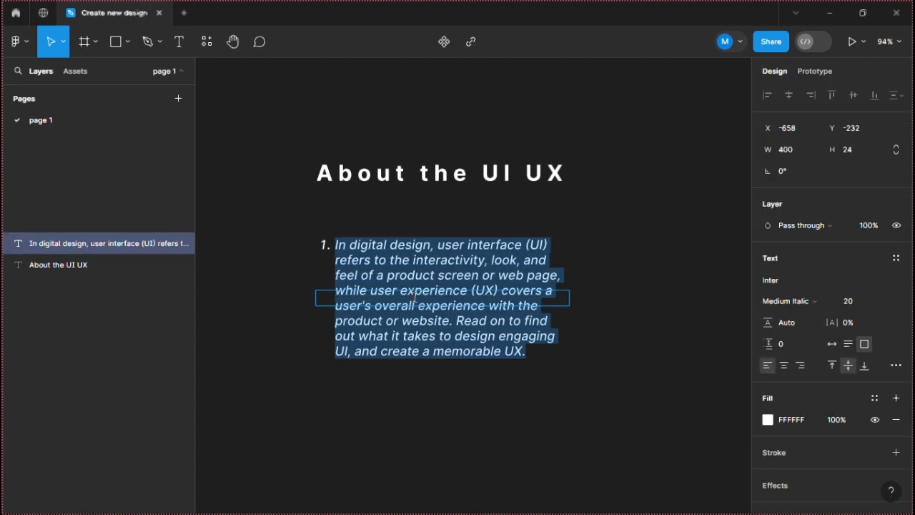
scroll(785, 390, "down", 1)
scroll(785, 390, "down", 1)
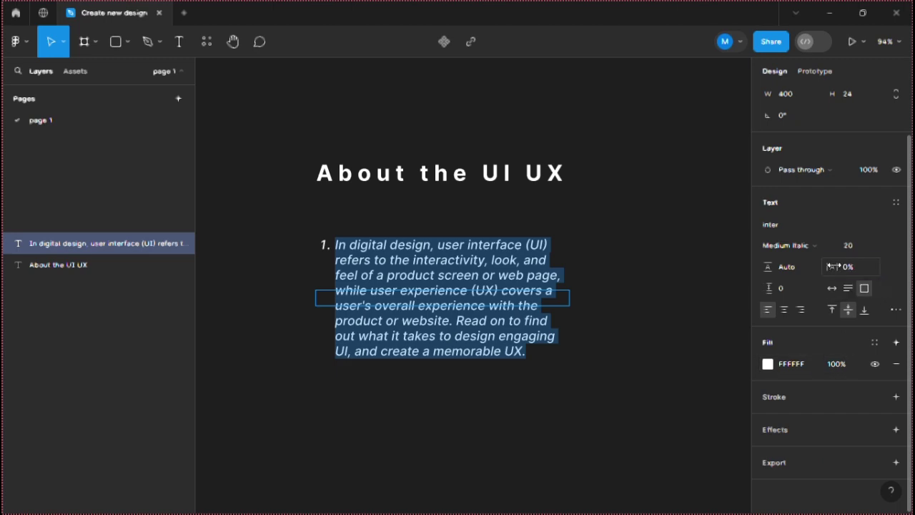
left_click(833, 265)
mouse_move(833, 266)
left_mouse_down()
mouse_move(843, 267)
mouse_move(831, 266)
left_mouse_up()
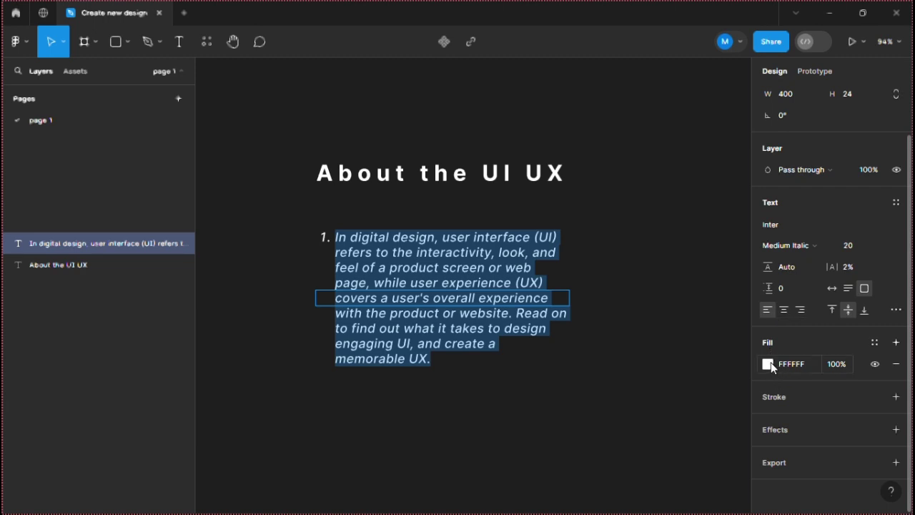
Change the paragraph text's fill color to bright green 39C82C
left_click(769, 364)
left_click_drag(706, 258, 720, 237)
left_click(665, 343)
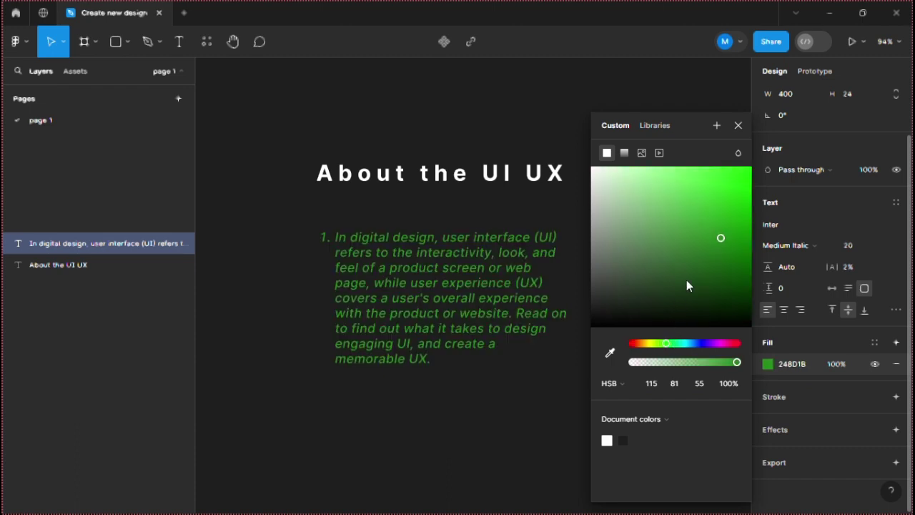
left_click_drag(686, 285, 717, 208)
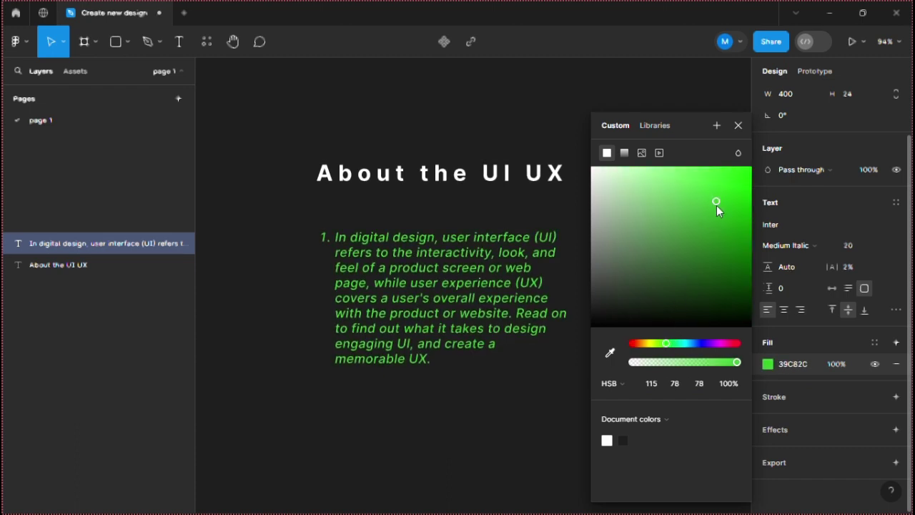
left_click(739, 125)
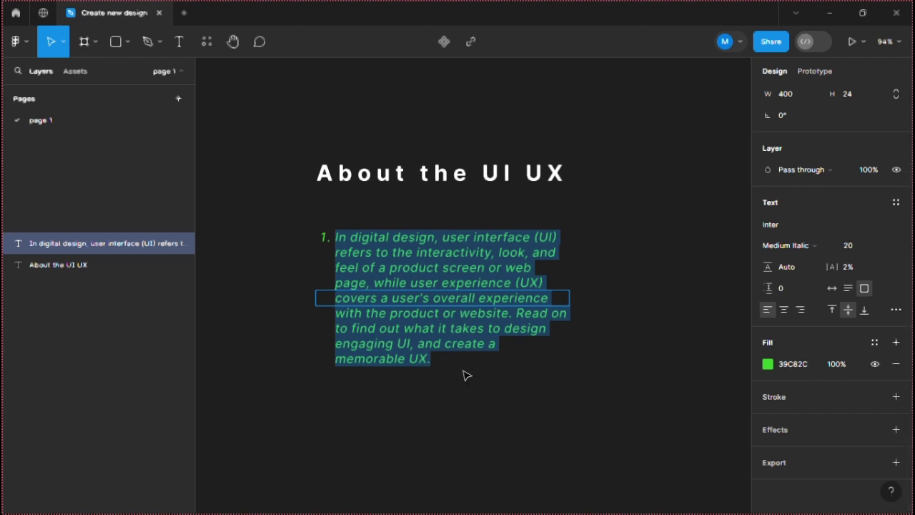
key("Escape")
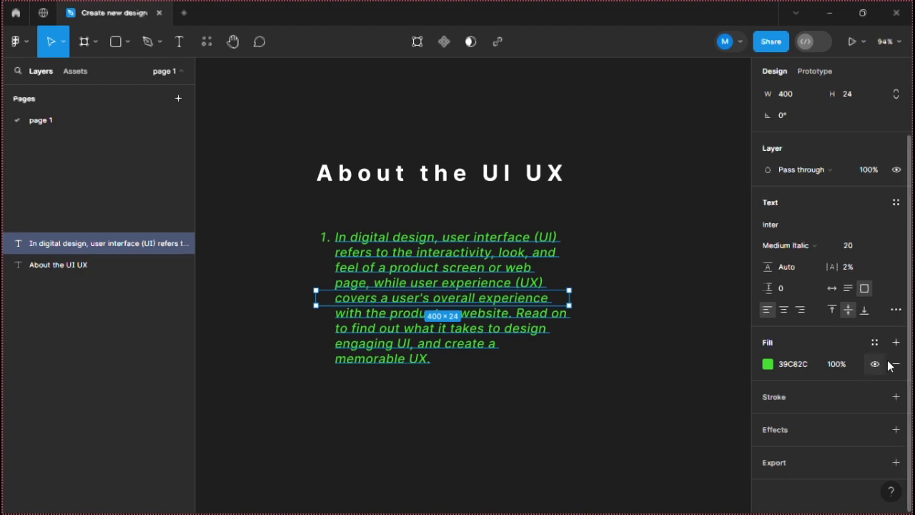
Add a black outside stroke of width 1 to the paragraph text and examine it up close
left_click(896, 397)
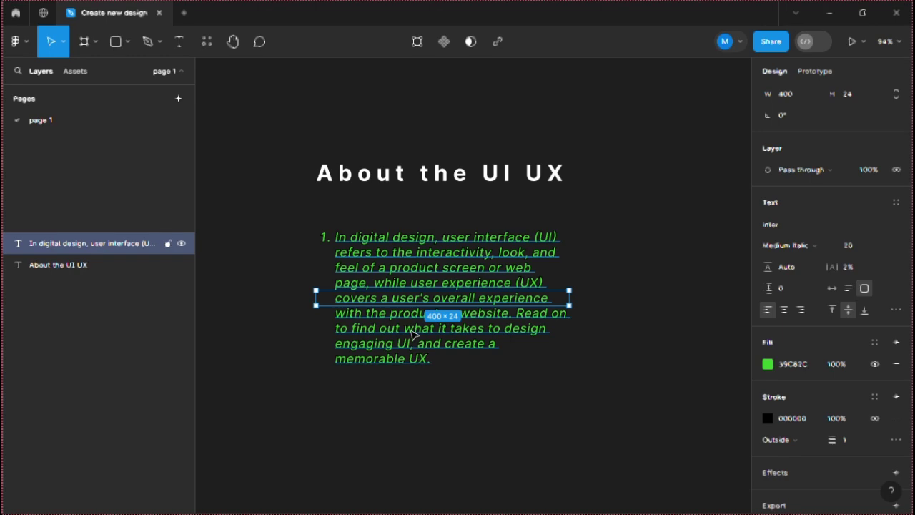
scroll(400, 329, "up", 5)
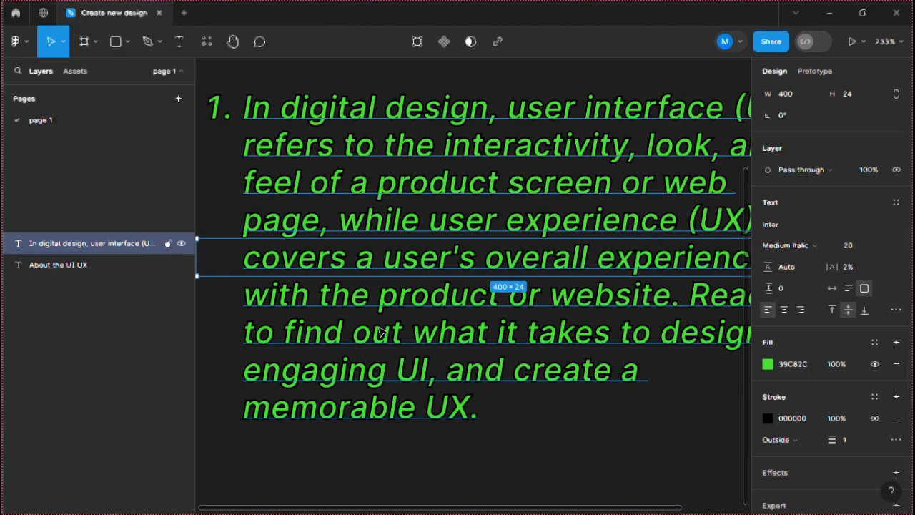
Change the paragraph text's stroke color to dark blue 203479
left_click(767, 418)
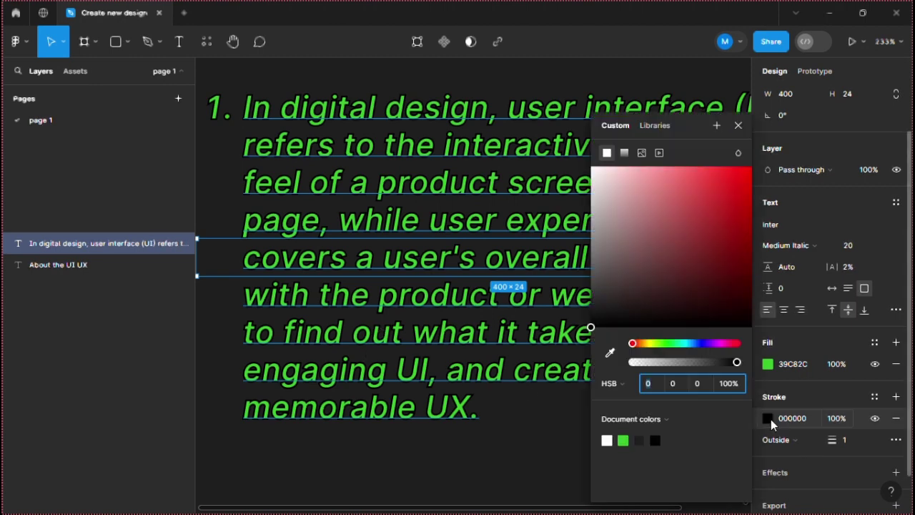
mouse_move(699, 252)
left_mouse_down()
mouse_move(719, 179)
mouse_move(736, 269)
left_mouse_up()
left_click_drag(681, 347, 697, 343)
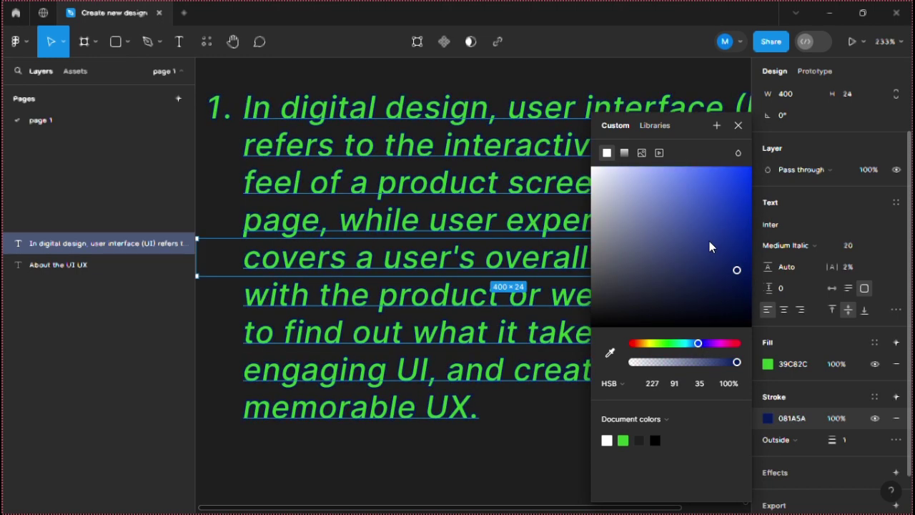
mouse_move(682, 264)
left_mouse_down()
mouse_move(676, 193)
mouse_move(679, 232)
mouse_move(713, 210)
mouse_move(704, 263)
mouse_move(711, 255)
left_mouse_up()
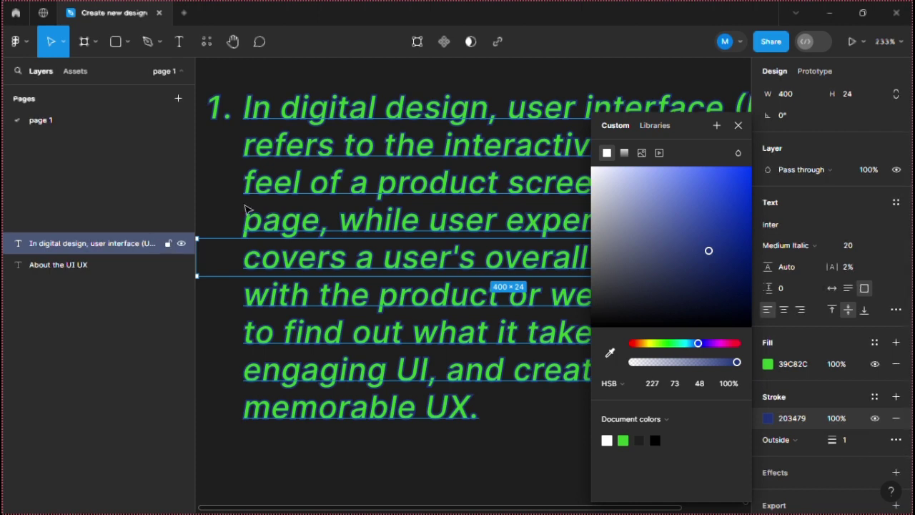
Try a stroke width of 20 on the paragraph text and view the whole text block
left_click(859, 444)
type("20")
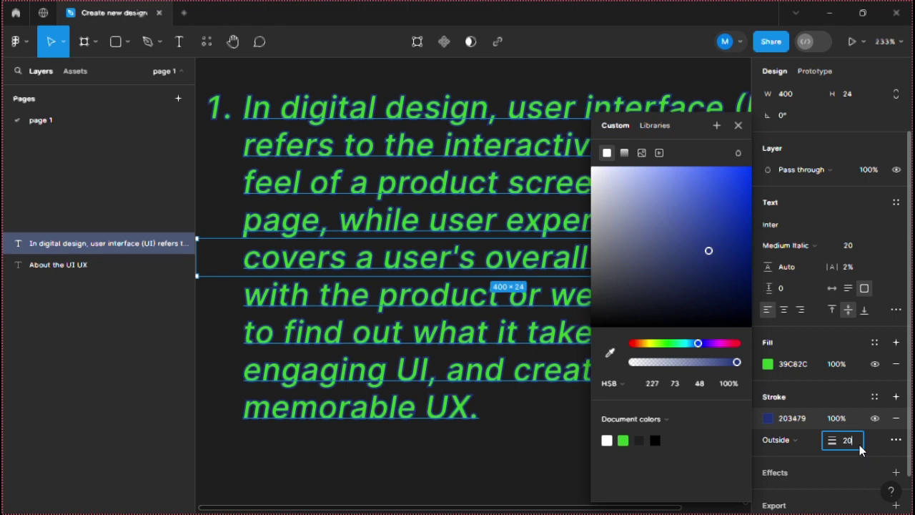
key("Return")
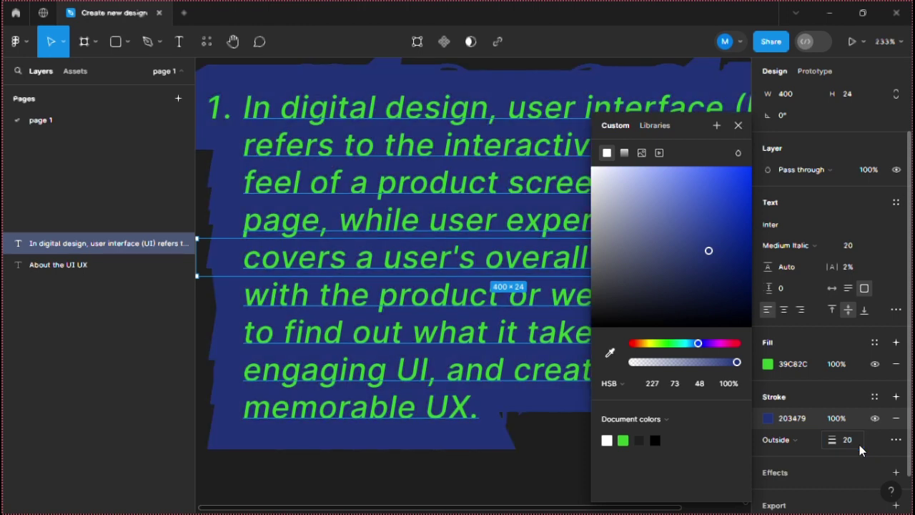
left_click(742, 129)
left_click(586, 466)
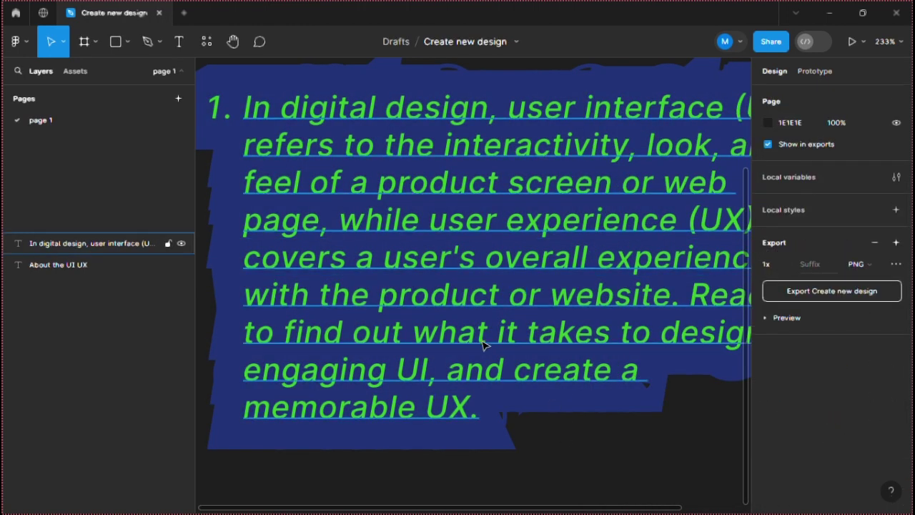
scroll(446, 363, "down", 5)
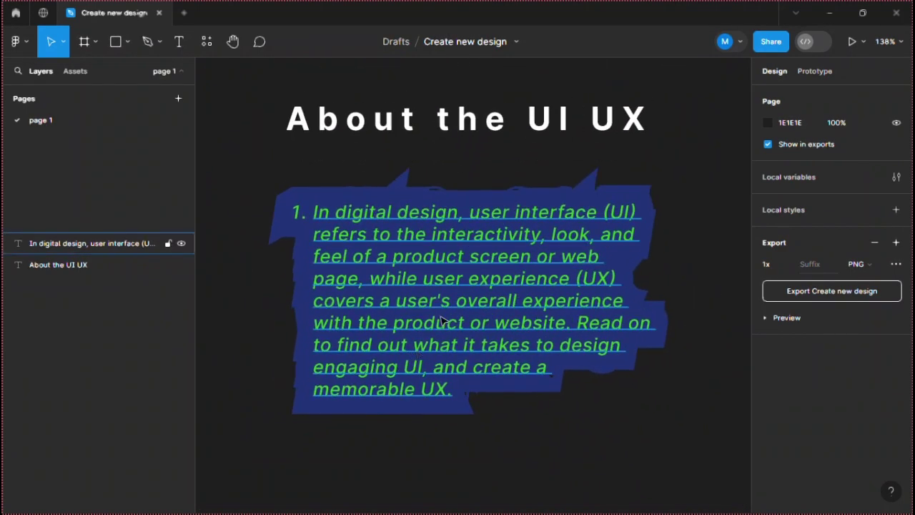
Reduce the paragraph text's stroke width to 2 and check the outline with the text deselected
left_click(390, 323)
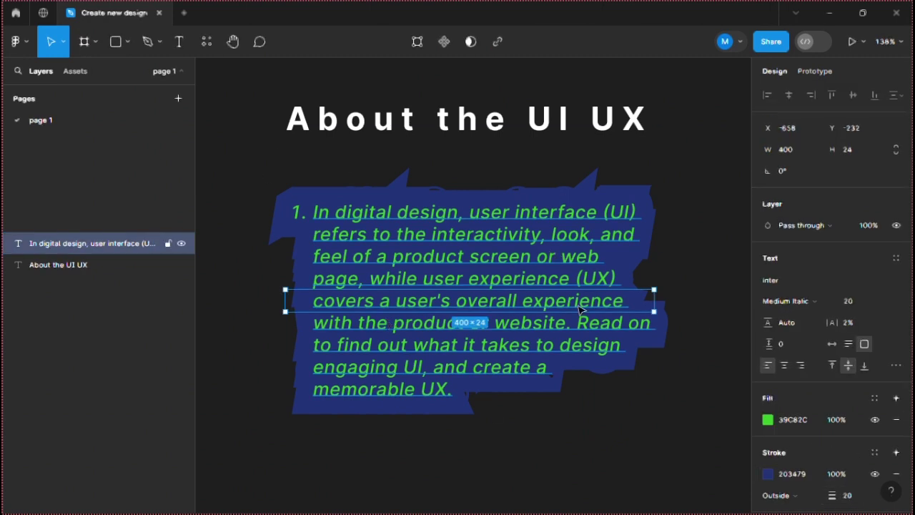
left_click(857, 501)
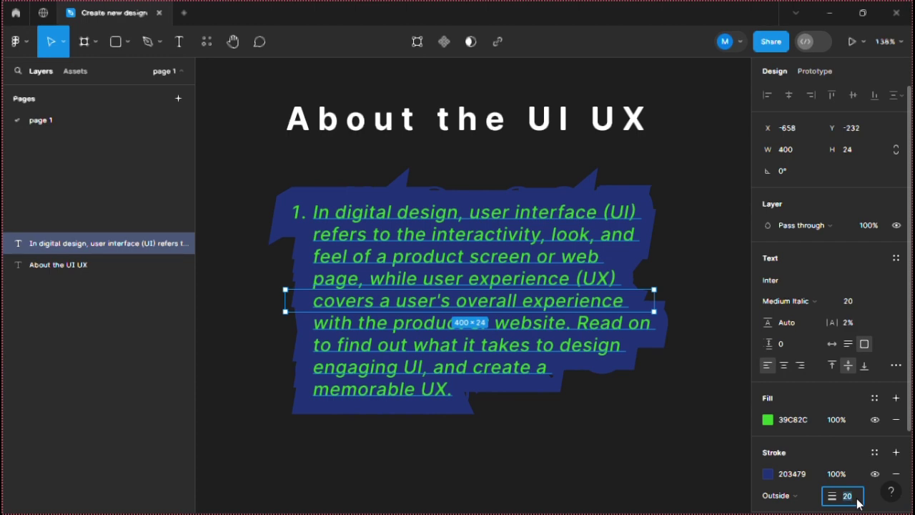
key("Return")
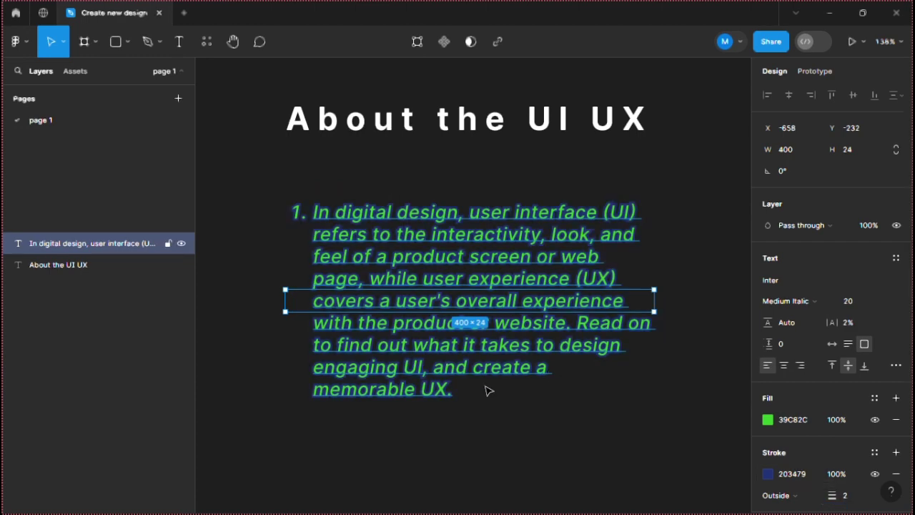
left_click(476, 420)
left_click(468, 300)
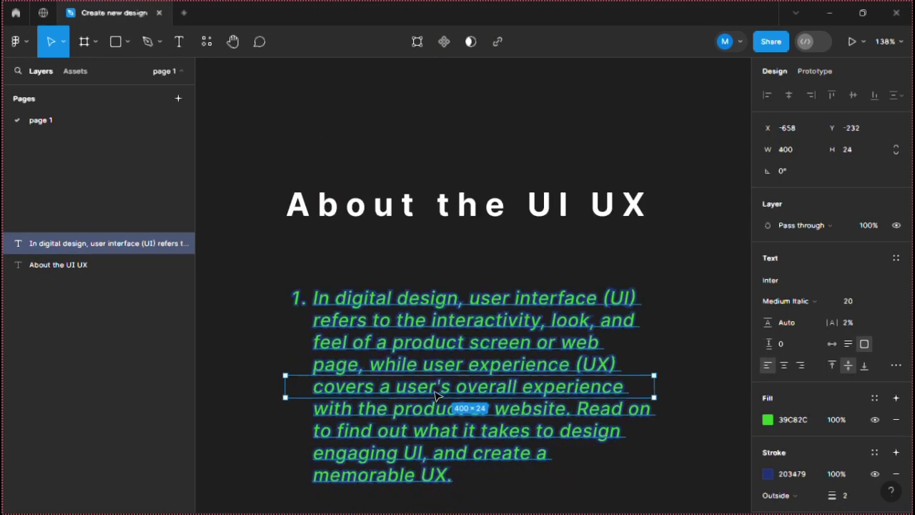
left_click(484, 414)
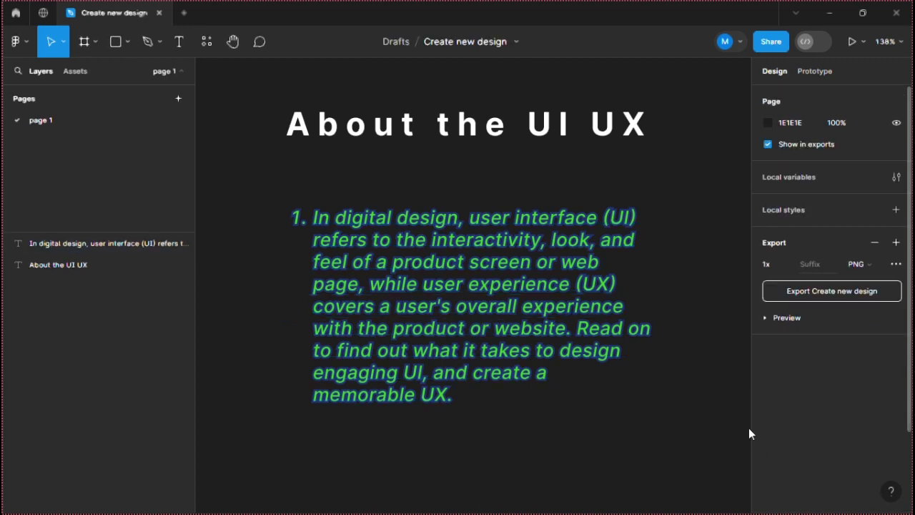
Set the paragraph text's stroke width to 3 and check the outline around the letters
left_click(420, 324)
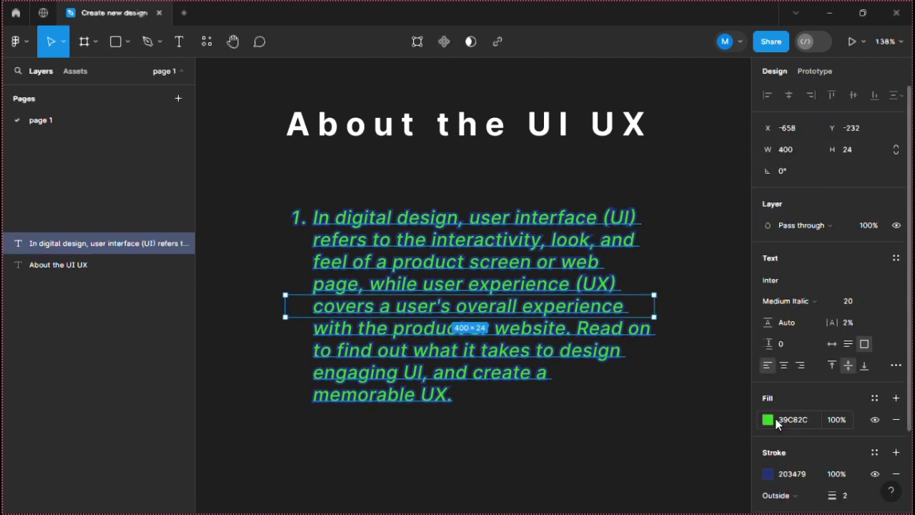
left_click(855, 501)
type("3")
key("Return")
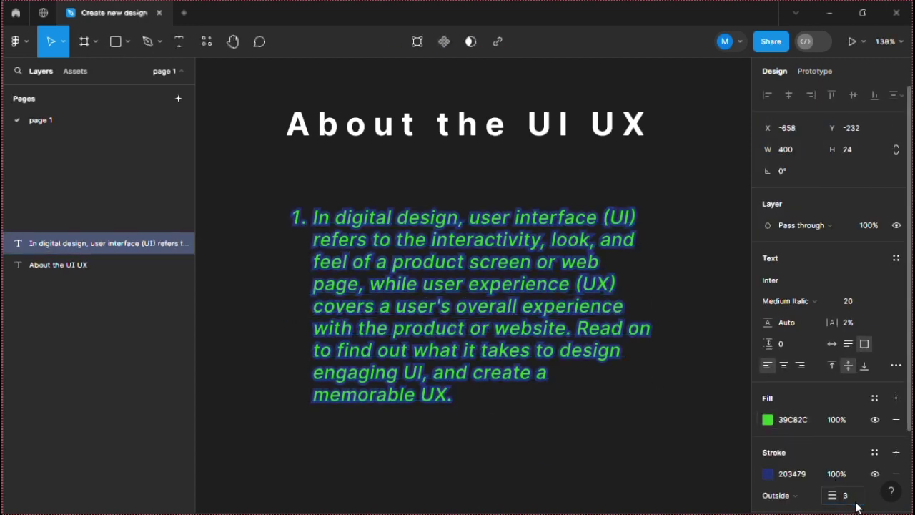
left_click(592, 451)
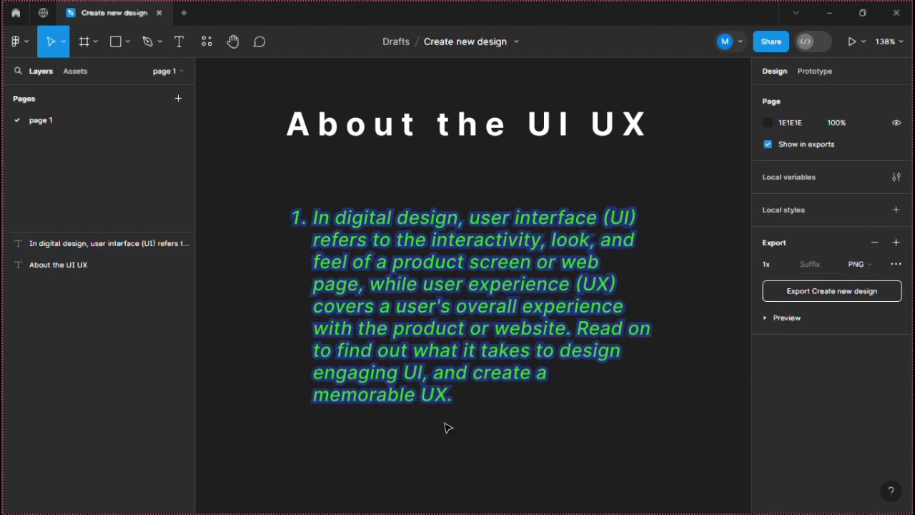
left_click(433, 366)
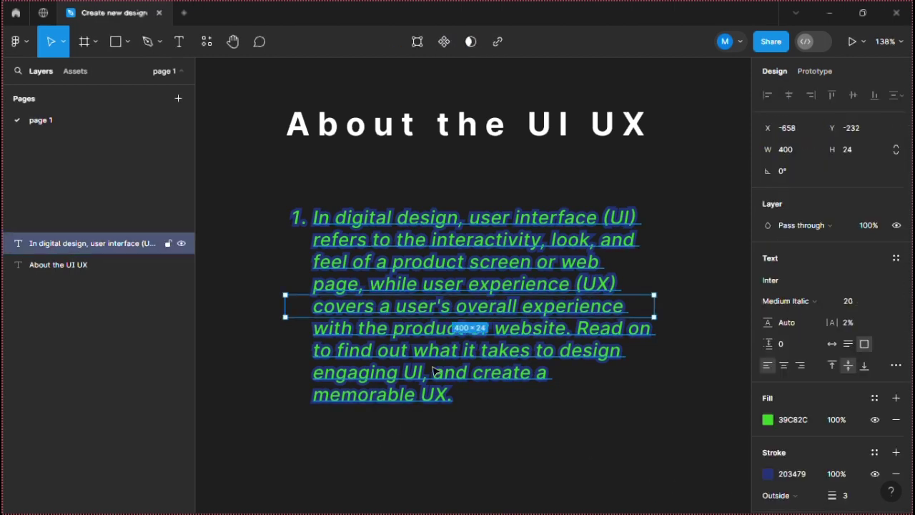
left_click(486, 417)
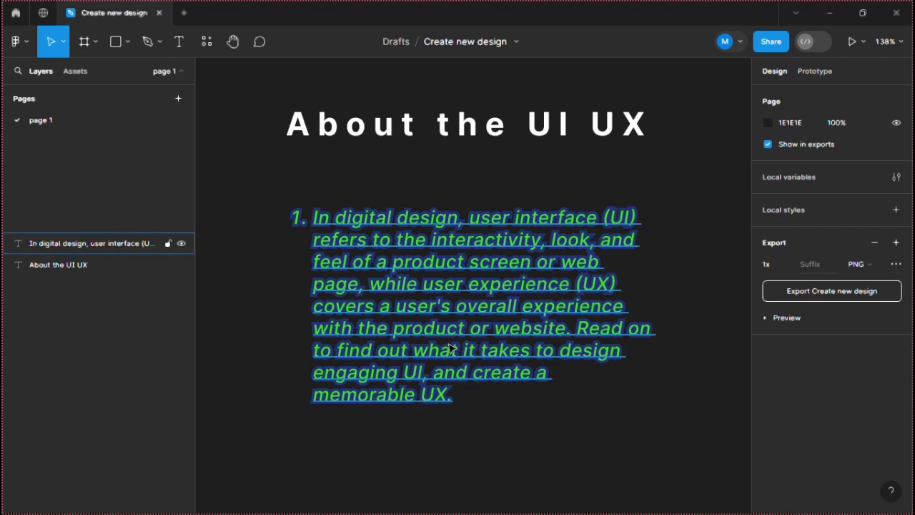
Add a drop shadow effect to the paragraph text
left_click(609, 404)
scroll(610, 407, "down", 1)
scroll(806, 381, "down", 3)
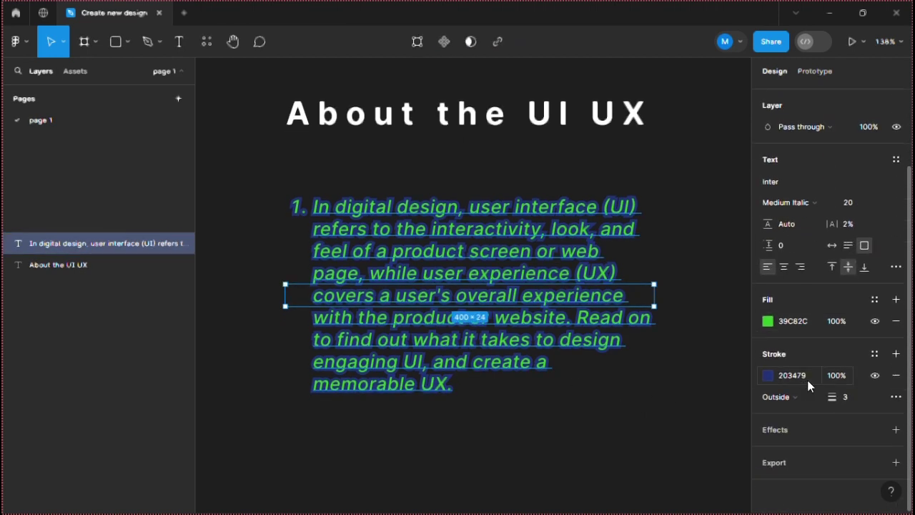
left_click(897, 428)
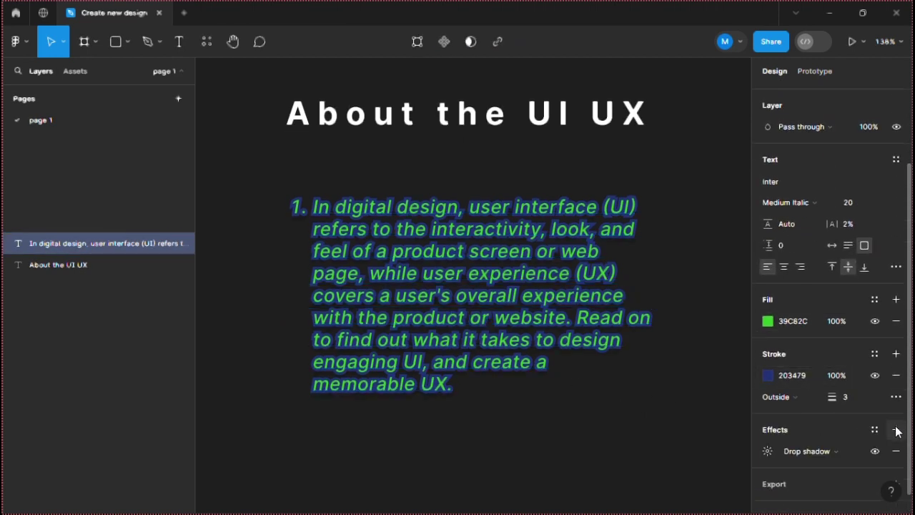
left_click(561, 407)
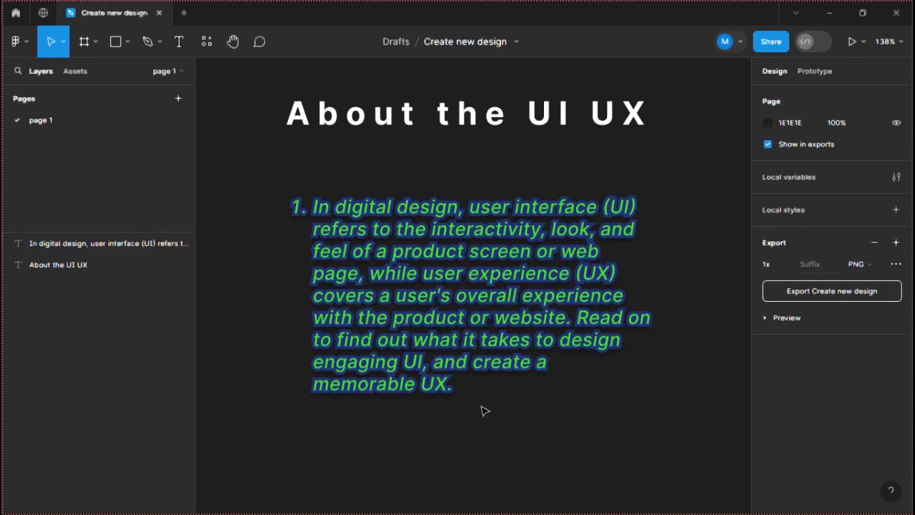
Change the color of the paragraph text's drop shadow to muted red D15C5C
left_click(464, 322)
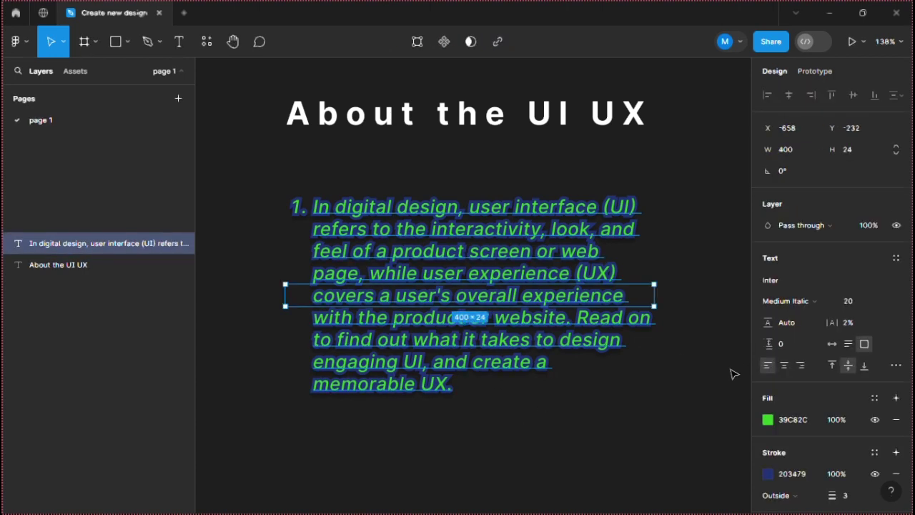
scroll(807, 424, "down", 2)
scroll(808, 424, "down", 1)
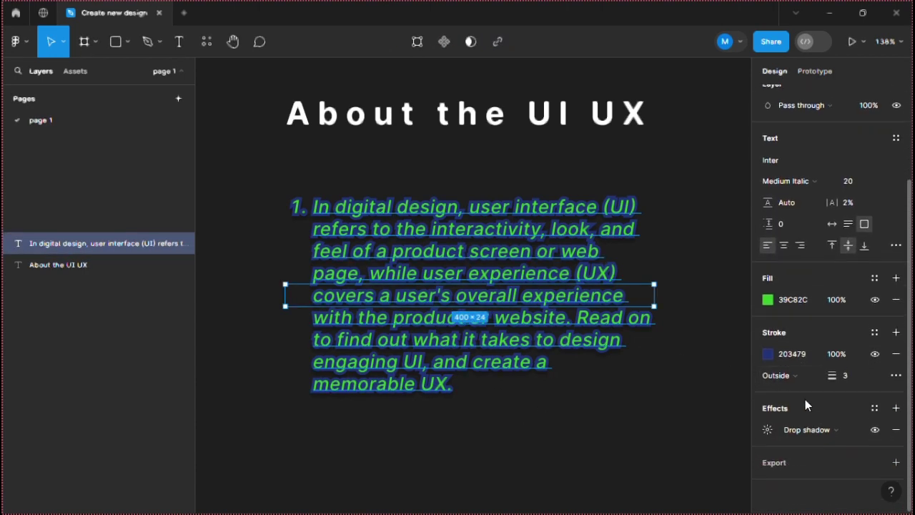
left_click(768, 430)
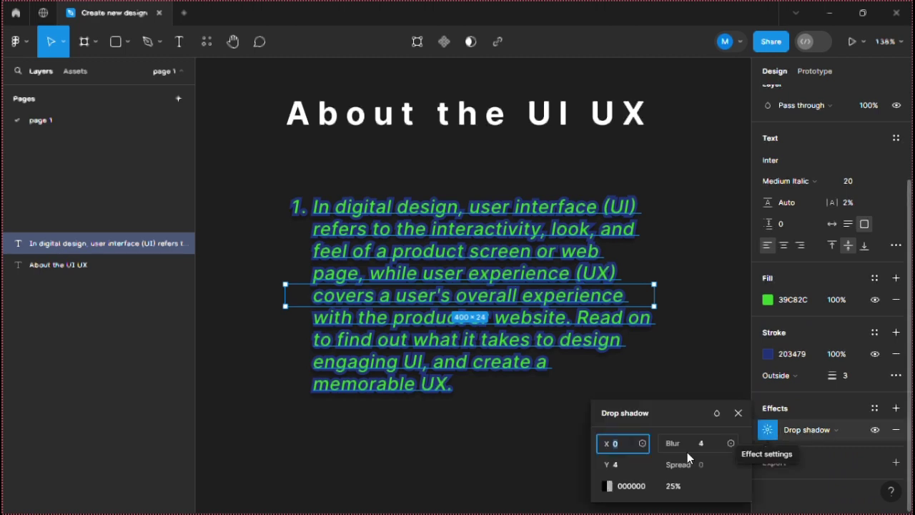
left_click(606, 486)
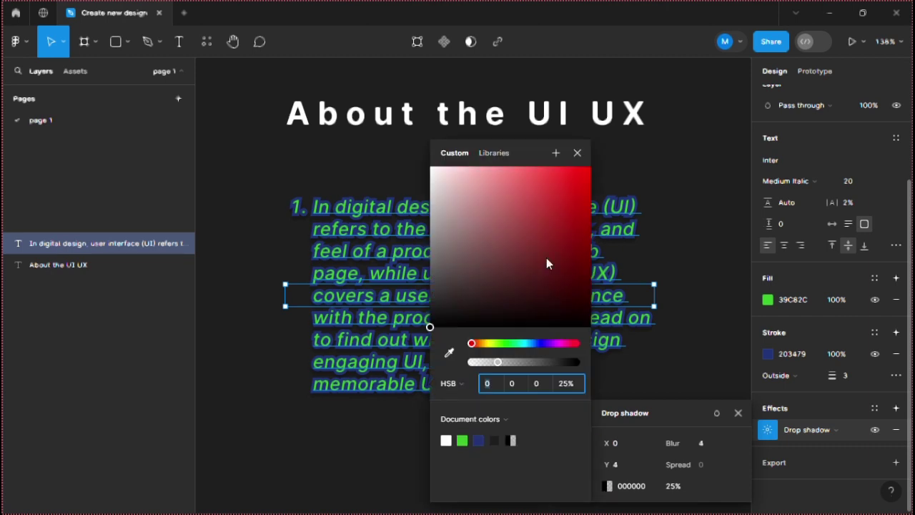
left_click_drag(546, 257, 519, 195)
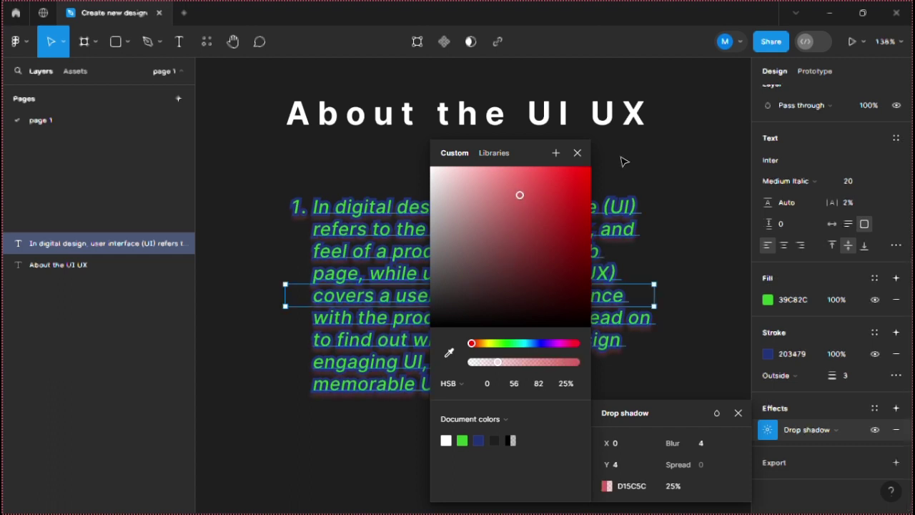
left_click(577, 153)
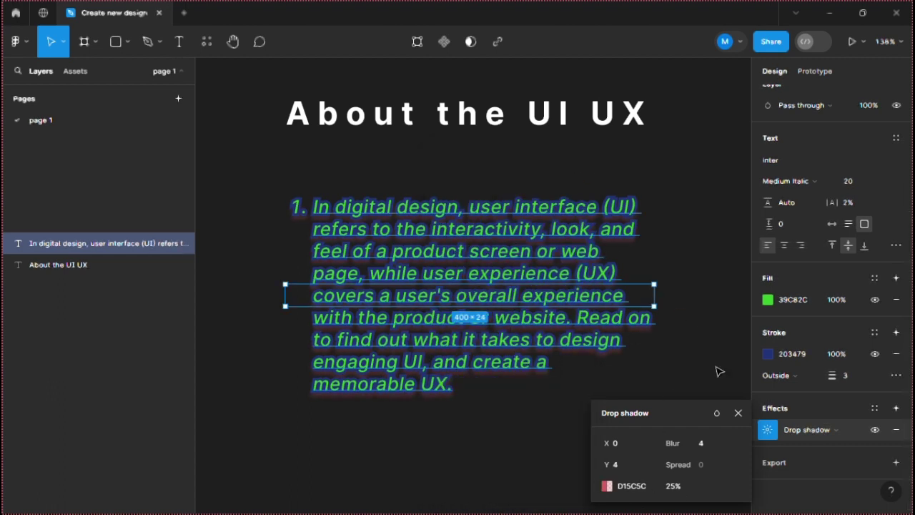
left_click(739, 413)
left_click(685, 376)
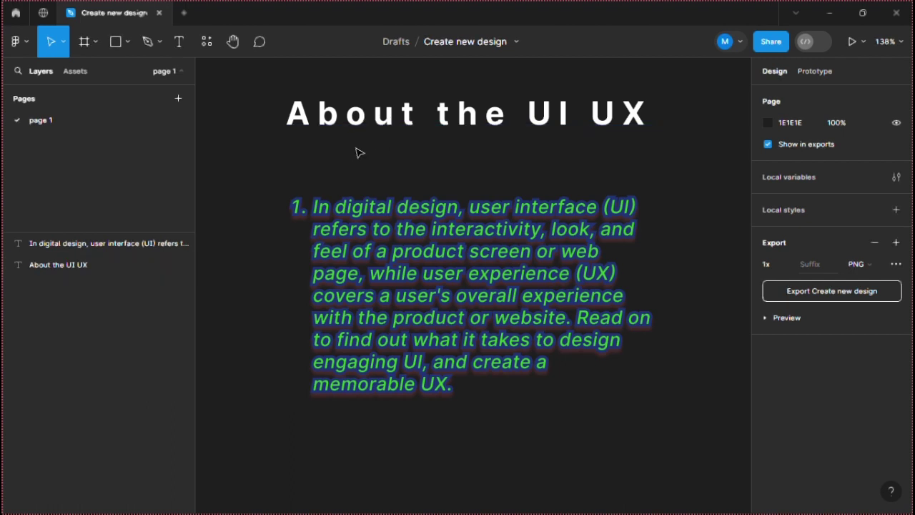
Move the "About the UI UX" heading down to just above the paragraph, at about X -657, Y -390
left_click(393, 119)
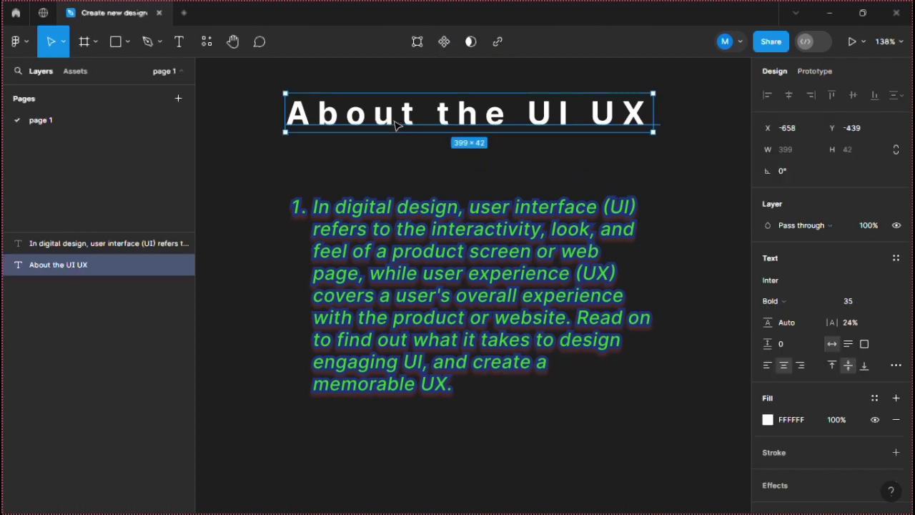
left_click_drag(394, 118, 400, 172)
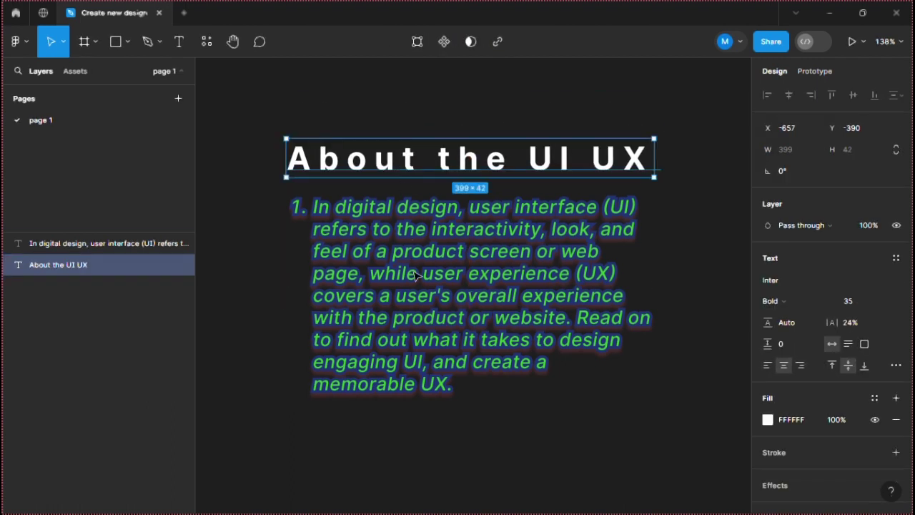